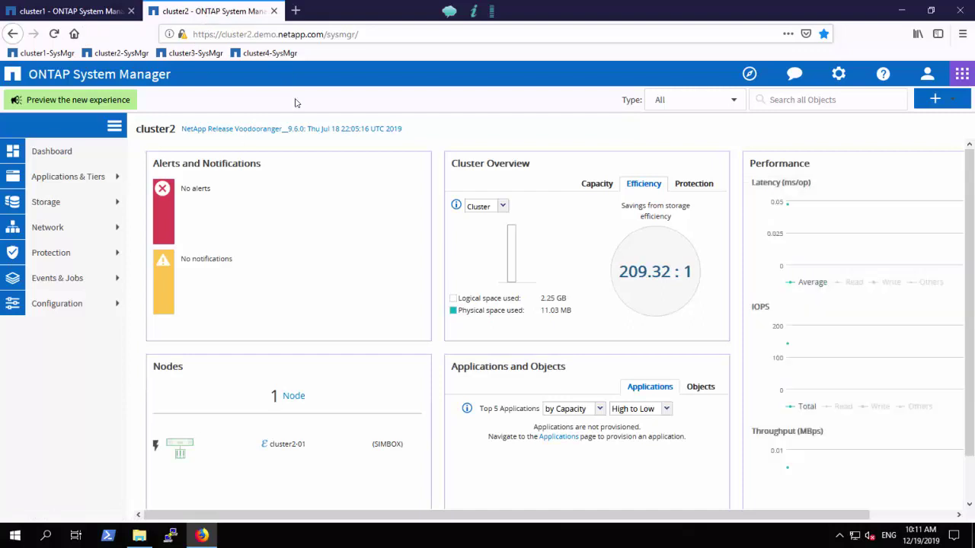
- Look over the cluster1 and cluster2 dashboards and the replication topology slide
{"action": "left_click", "coordinate": [81, 12]}
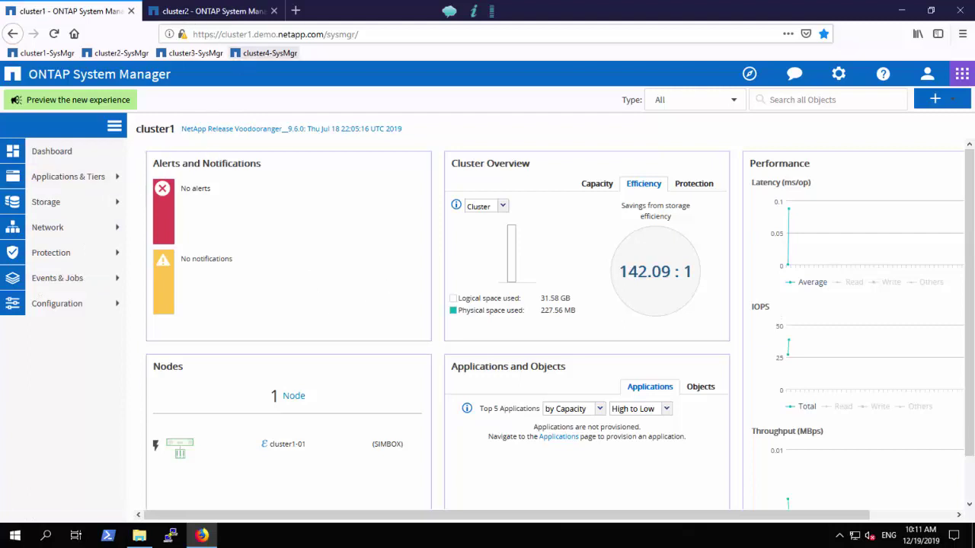
{"action": "left_click", "coordinate": [187, 13]}
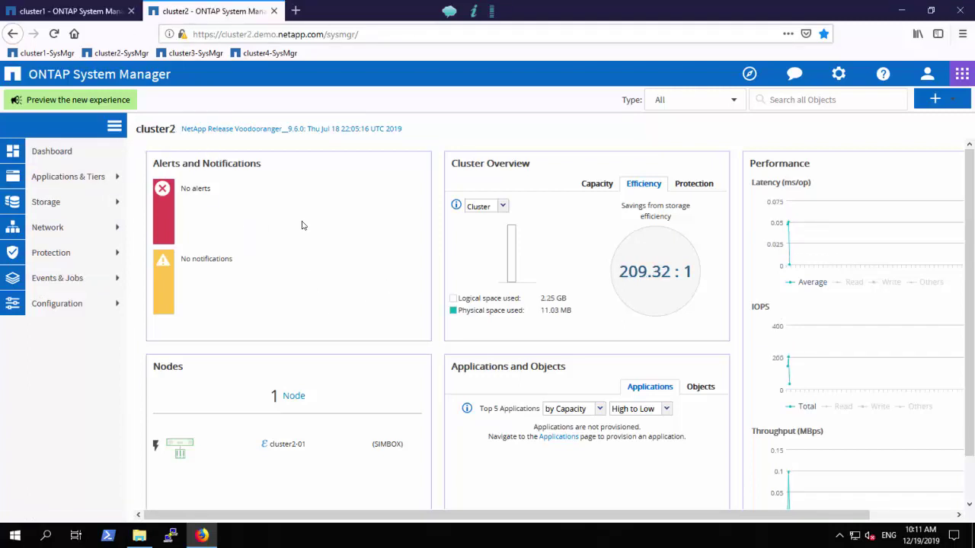
{"action": "key", "text": "alt+Tab"}
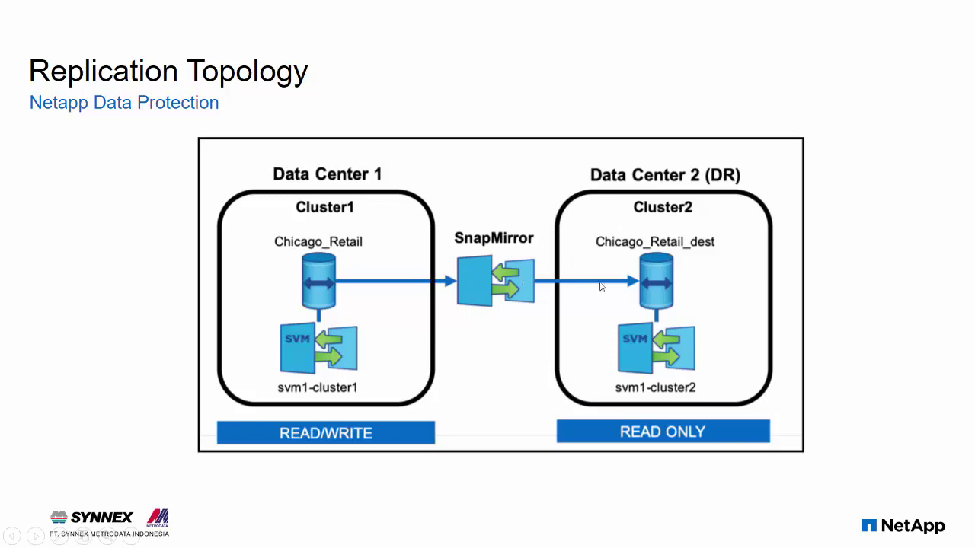
{"action": "key", "text": "alt+Tab"}
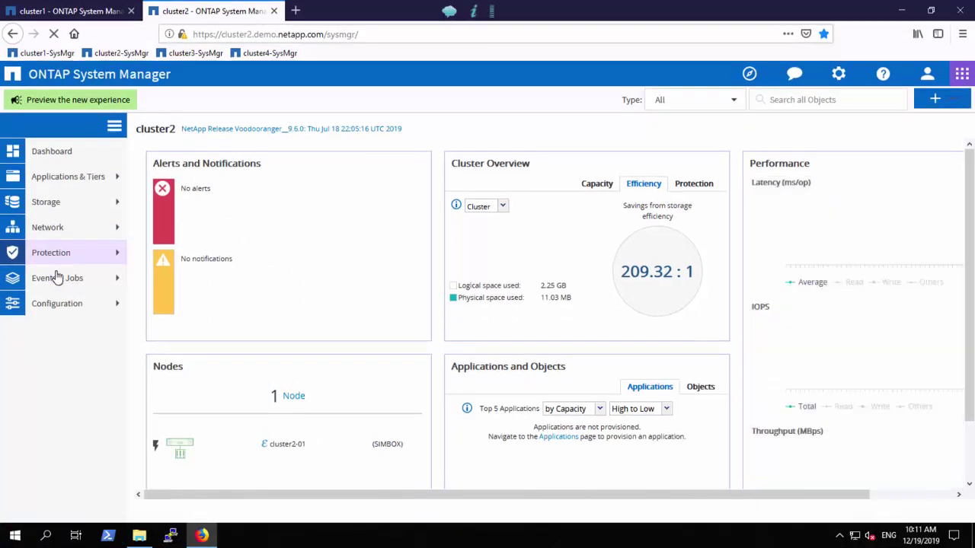
- Open the volume relationships of cluster2 and widen the destination volume column to fit the full volume name
{"action": "left_click", "coordinate": [68, 261]}
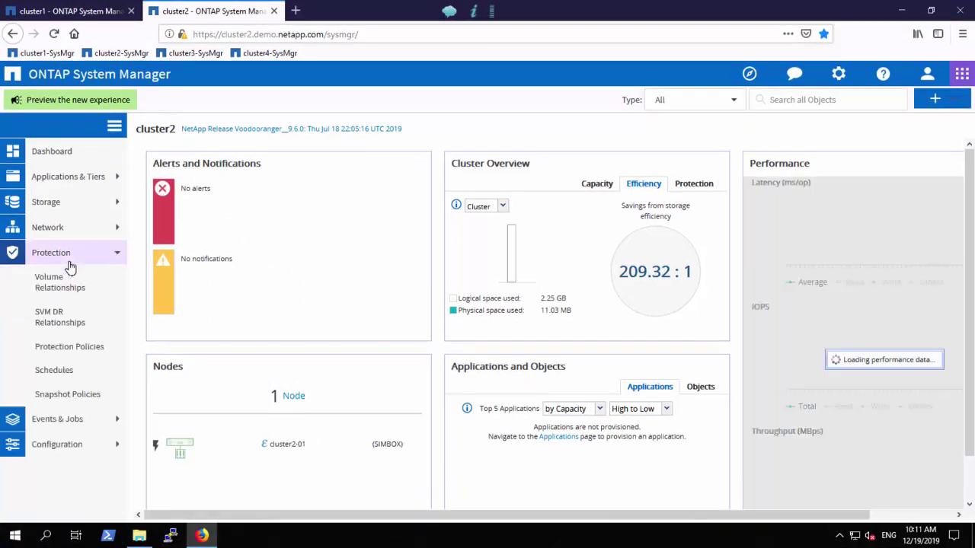
{"action": "left_click", "coordinate": [64, 294]}
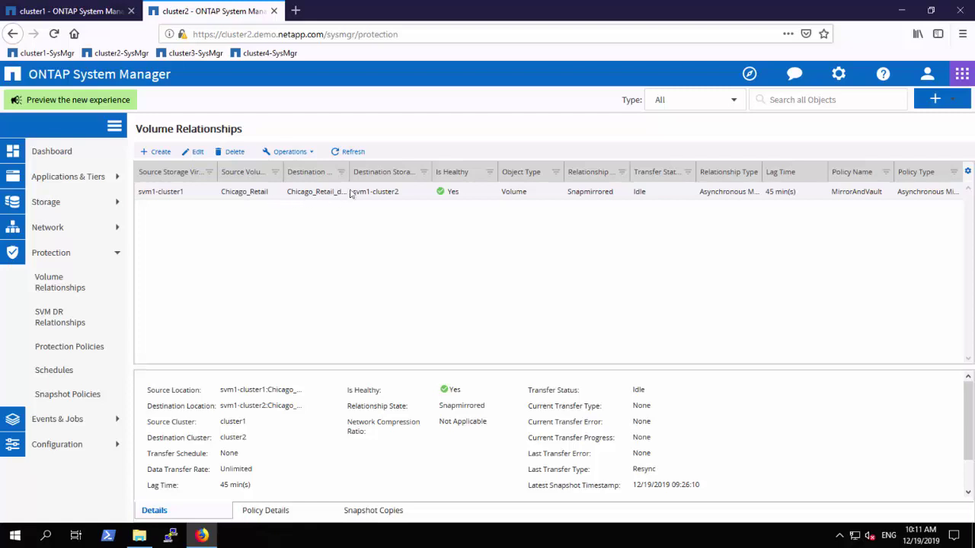
{"action": "left_click_drag", "start_coordinate": [349, 171], "coordinate": [362, 175]}
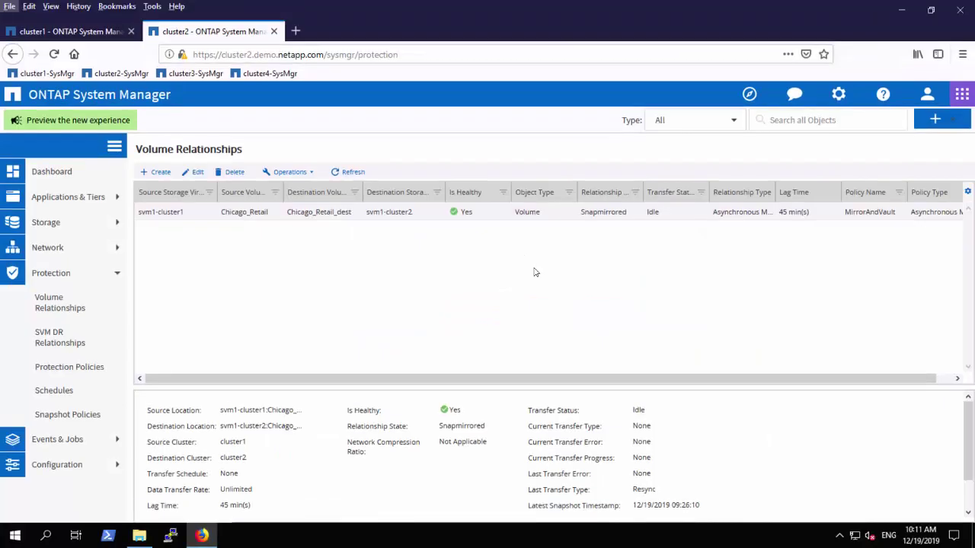
- Switch to File Explorer and compare the folders on the Chicago_Retail (Z:) and Chicago_Retail_dest (V:) drives
{"action": "left_click", "coordinate": [140, 536]}
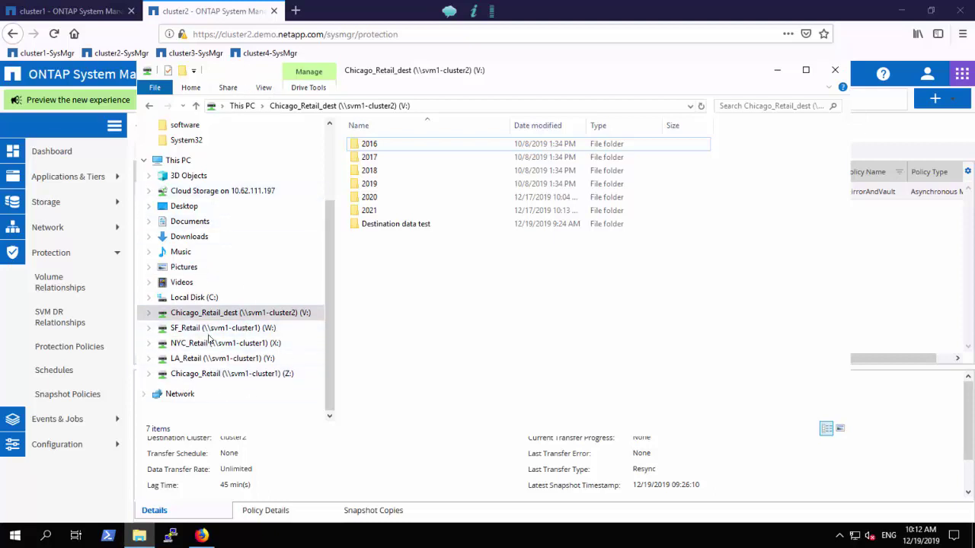
{"action": "left_click", "coordinate": [202, 379]}
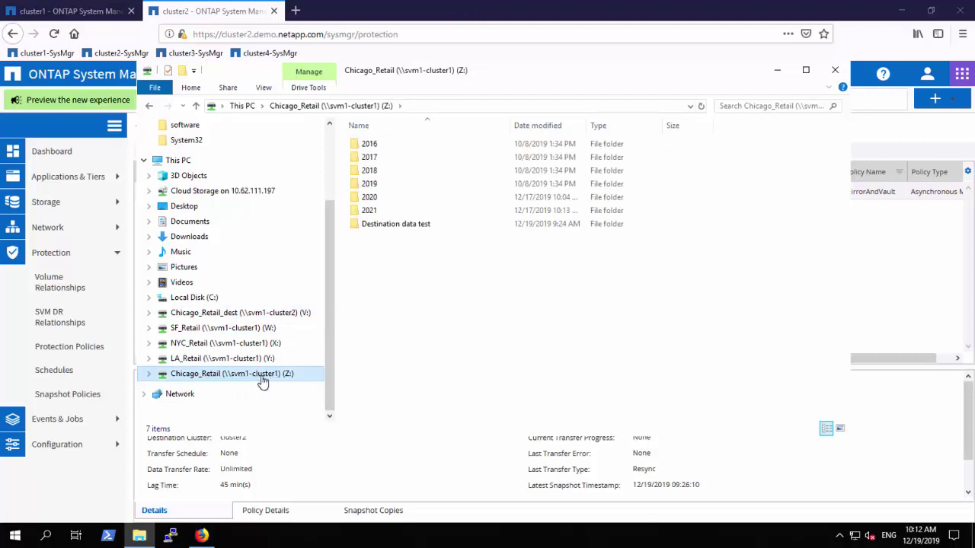
{"action": "left_click", "coordinate": [205, 316]}
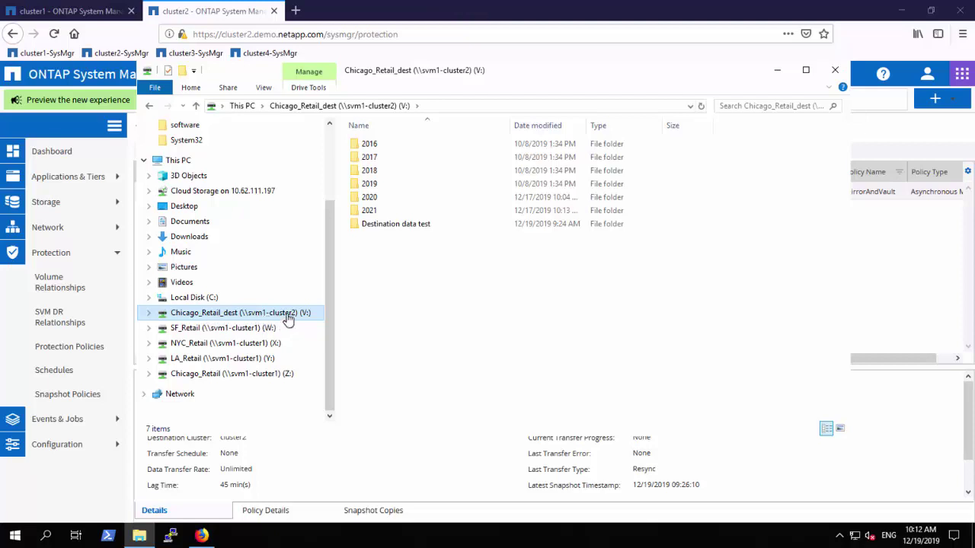
- Create a new folder named Source1 on the source drive Chicago_Retail (Z:)
{"action": "left_click", "coordinate": [280, 376]}
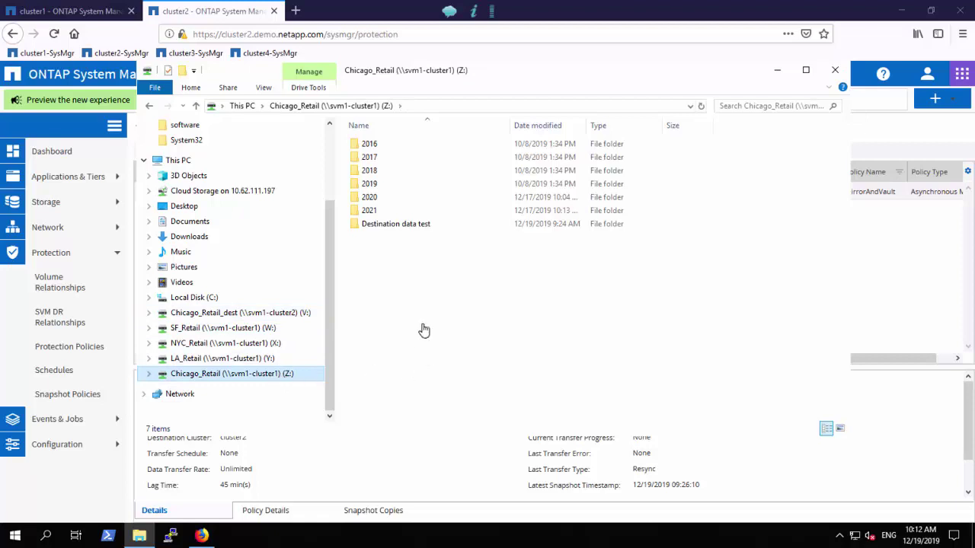
{"action": "right_click", "coordinate": [396, 292]}
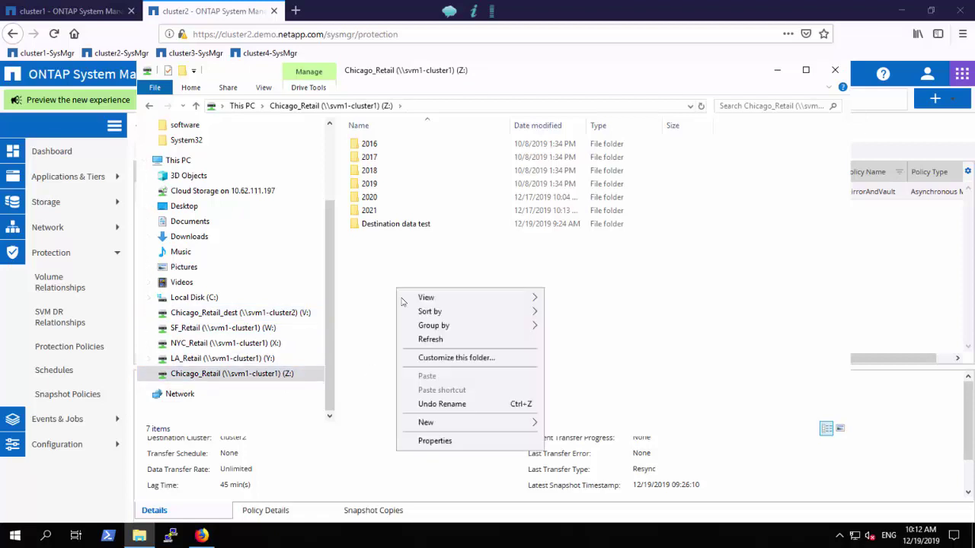
{"action": "mouse_move", "coordinate": [447, 423]}
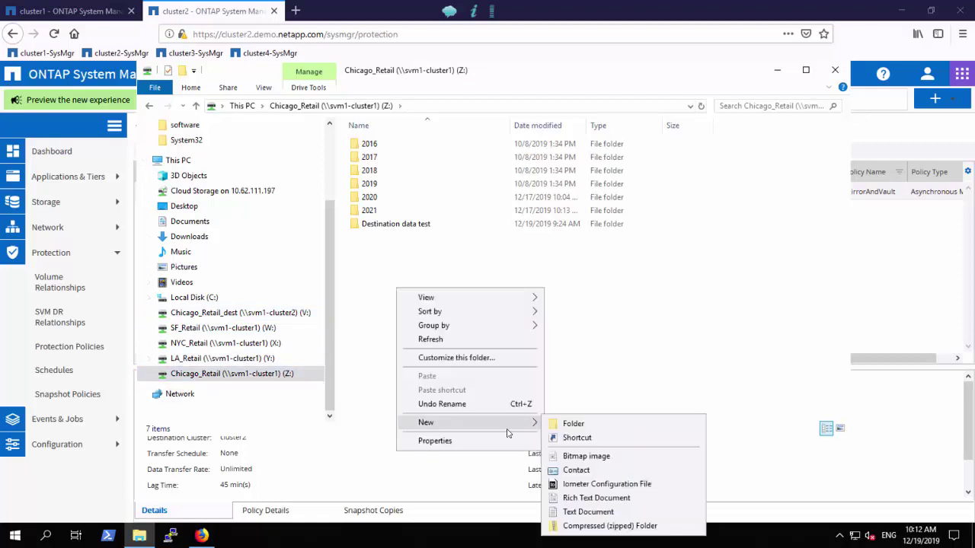
{"action": "left_click", "coordinate": [573, 424]}
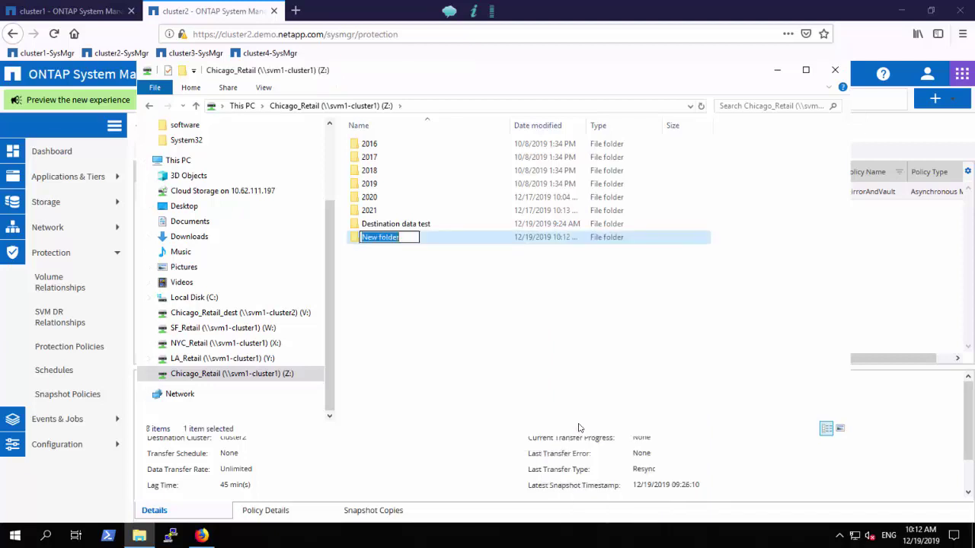
{"action": "type", "text": "Dest"}
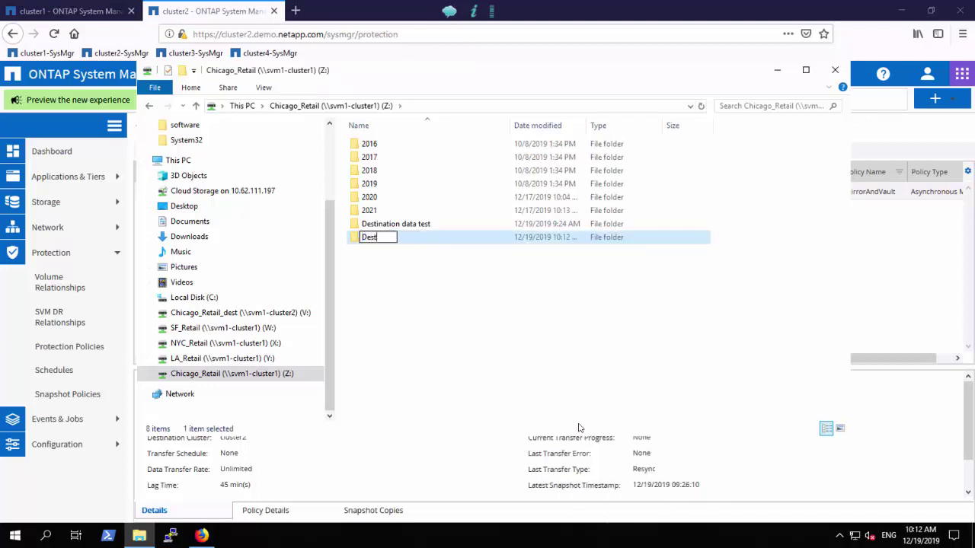
{"action": "key", "text": "BackSpace"}
{"action": "key", "text": "BackSpace"}
{"action": "key", "text": "BackSpace"}
{"action": "key", "text": "BackSpace"}
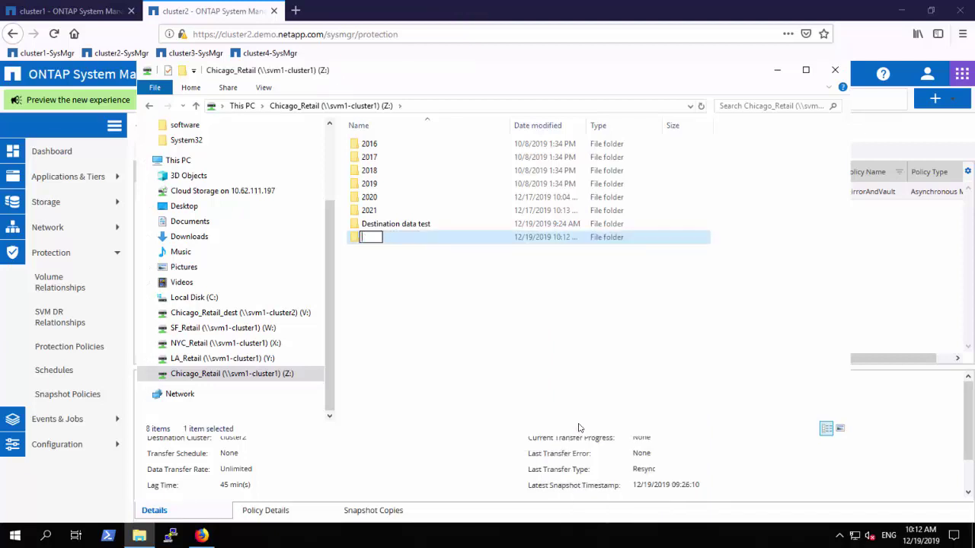
{"action": "type", "text": "Source1"}
{"action": "key", "text": "Return"}
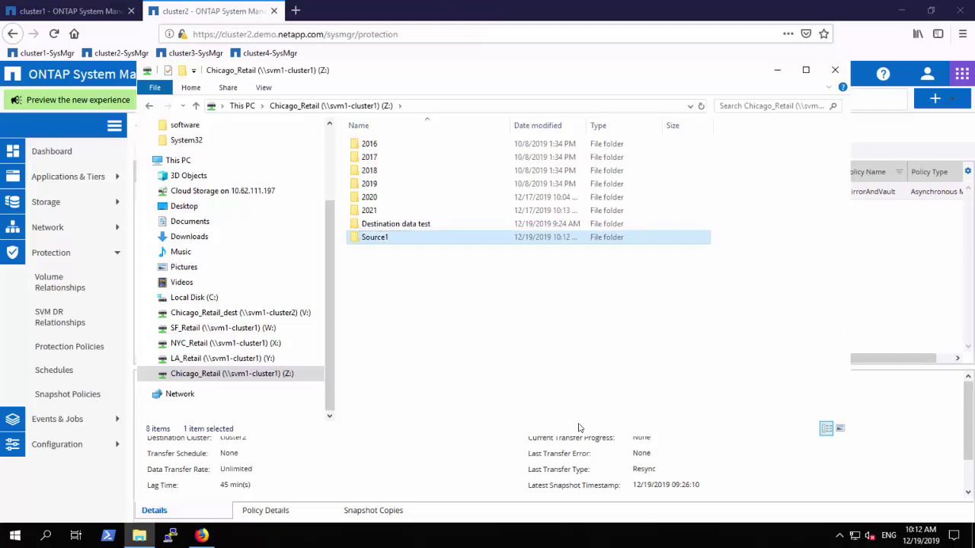
{"action": "left_click", "coordinate": [398, 318]}
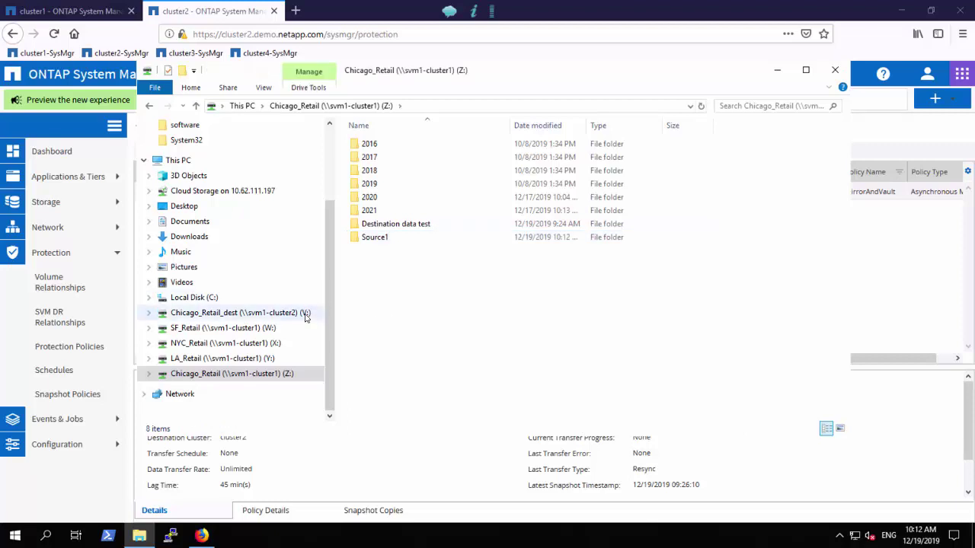
- Refresh the destination drive Chicago_Retail_dest (V:) to check whether it contains the Source1 folder
{"action": "left_click", "coordinate": [306, 317]}
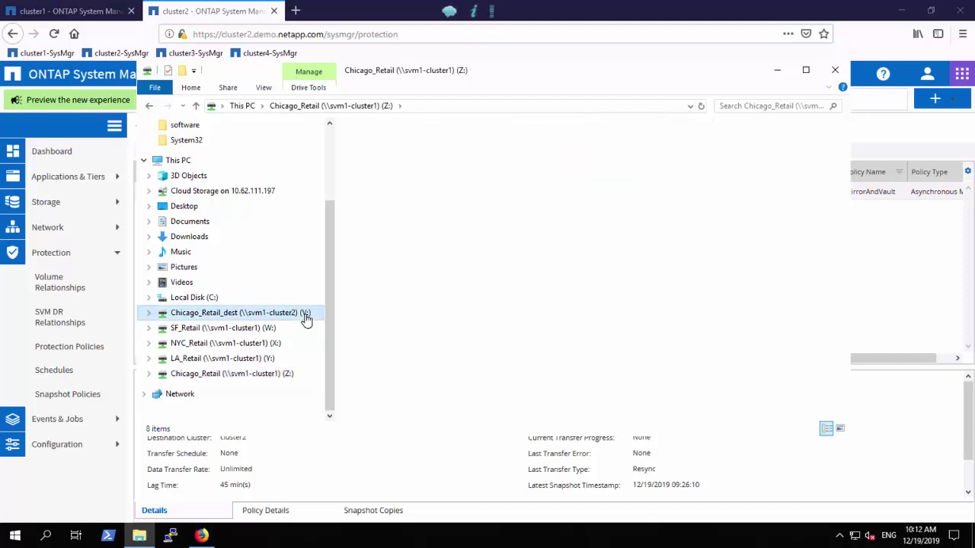
{"action": "right_click", "coordinate": [385, 254]}
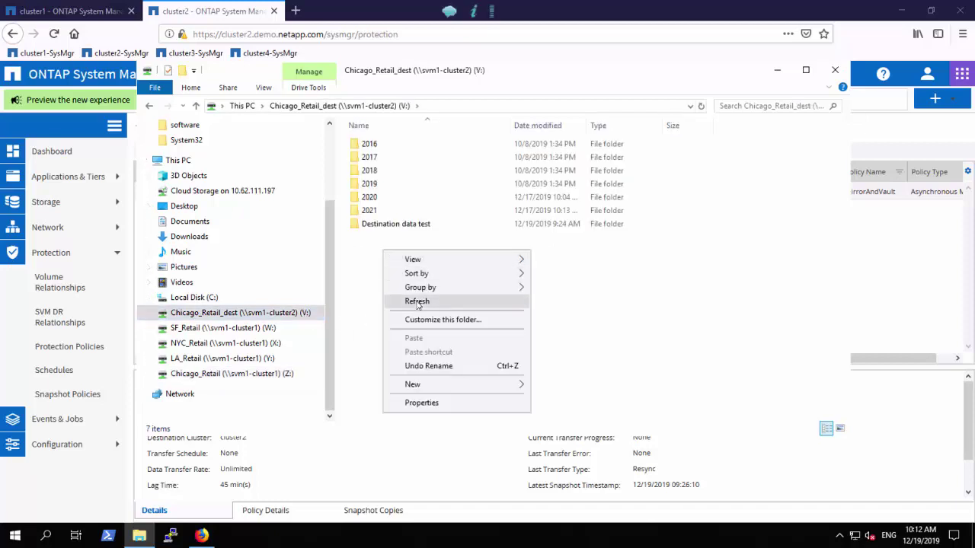
{"action": "left_click", "coordinate": [417, 302]}
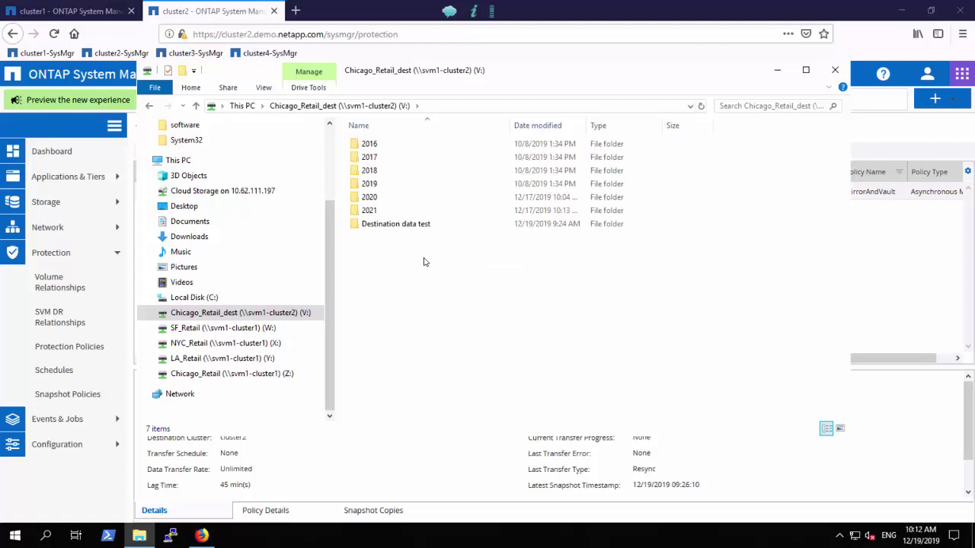
- Switch back to ONTAP System Manager and update the Chicago_Retail to Chicago_Retail_dest relationship as per policy
{"action": "left_click", "coordinate": [93, 500]}
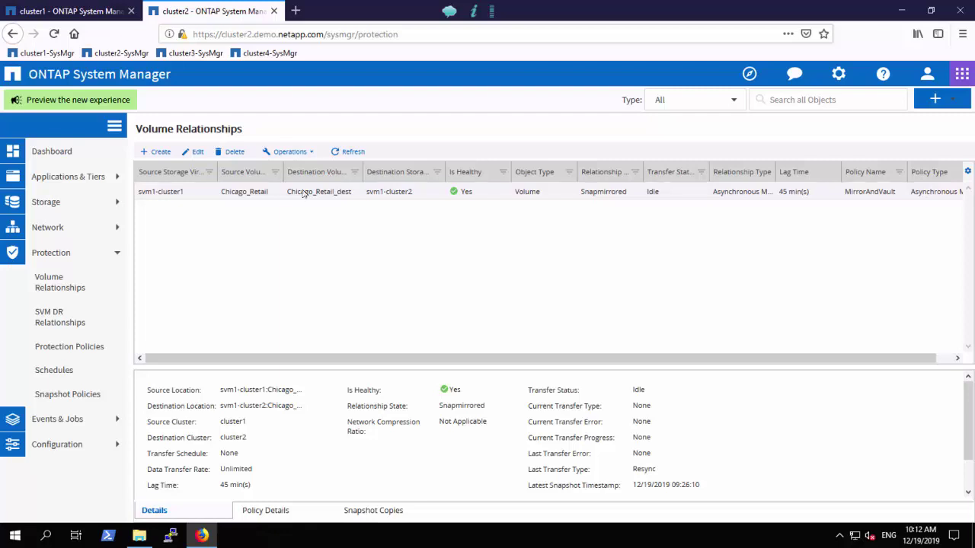
{"action": "left_click", "coordinate": [302, 156]}
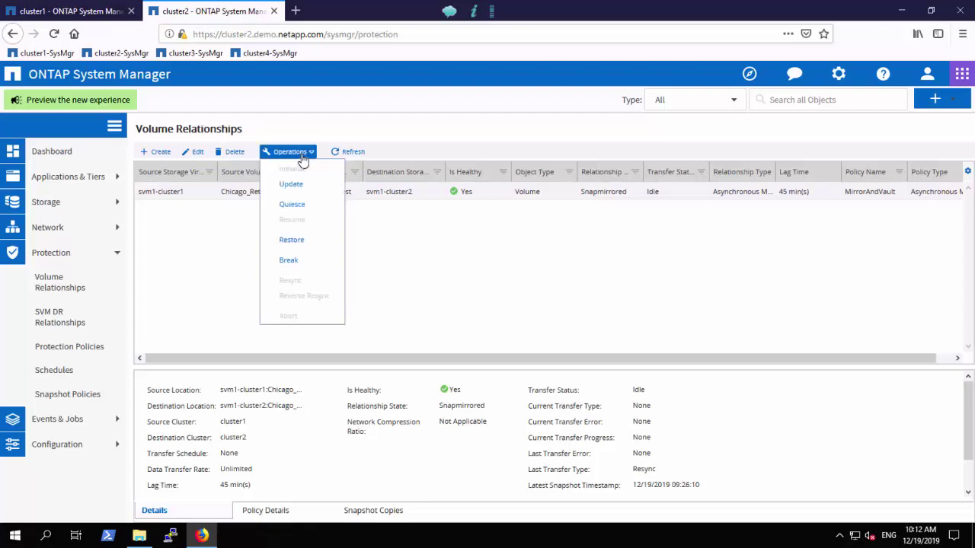
{"action": "left_click", "coordinate": [290, 185]}
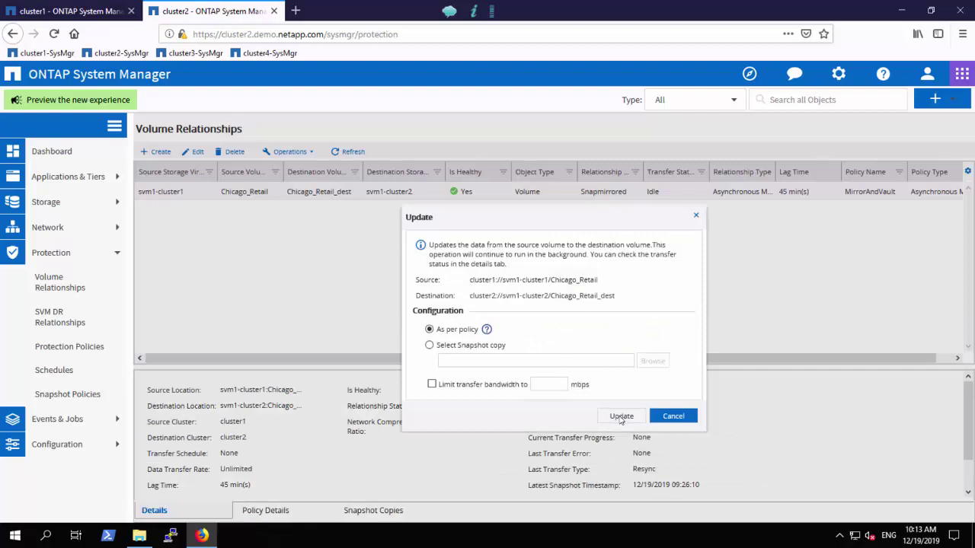
{"action": "left_click", "coordinate": [622, 416]}
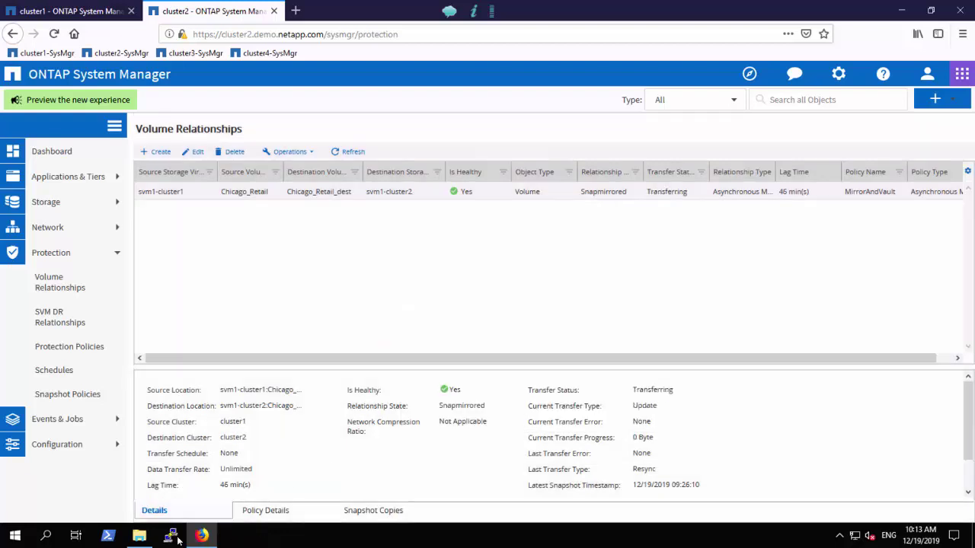
- In File Explorer, refresh Chicago_Retail_dest (V:) and compare its folders with those on Chicago_Retail (Z:)
{"action": "left_click", "coordinate": [139, 536]}
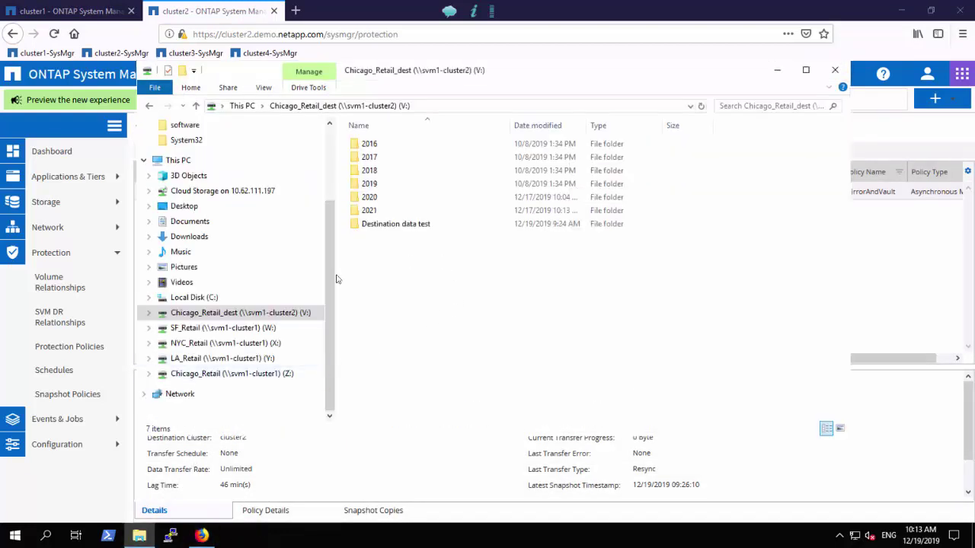
{"action": "right_click", "coordinate": [427, 313]}
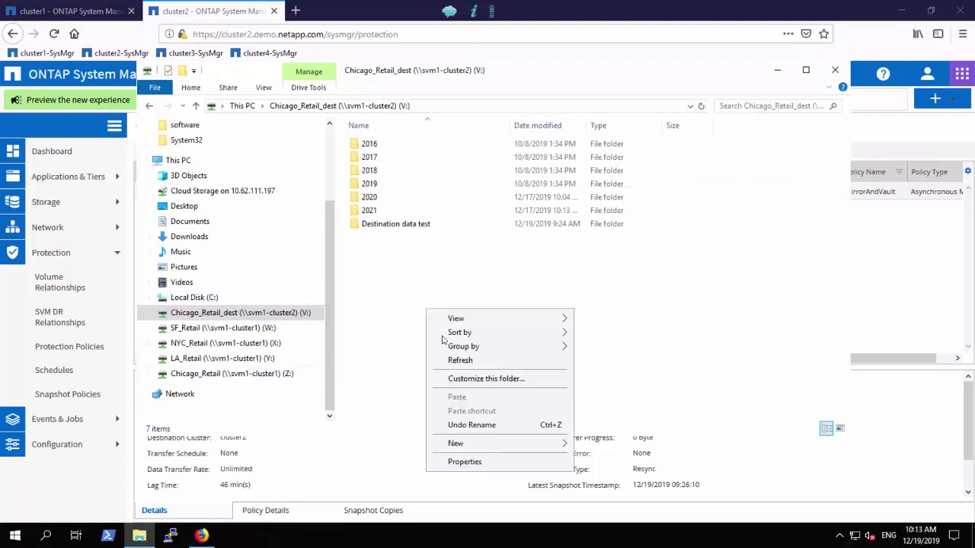
{"action": "left_click", "coordinate": [460, 361]}
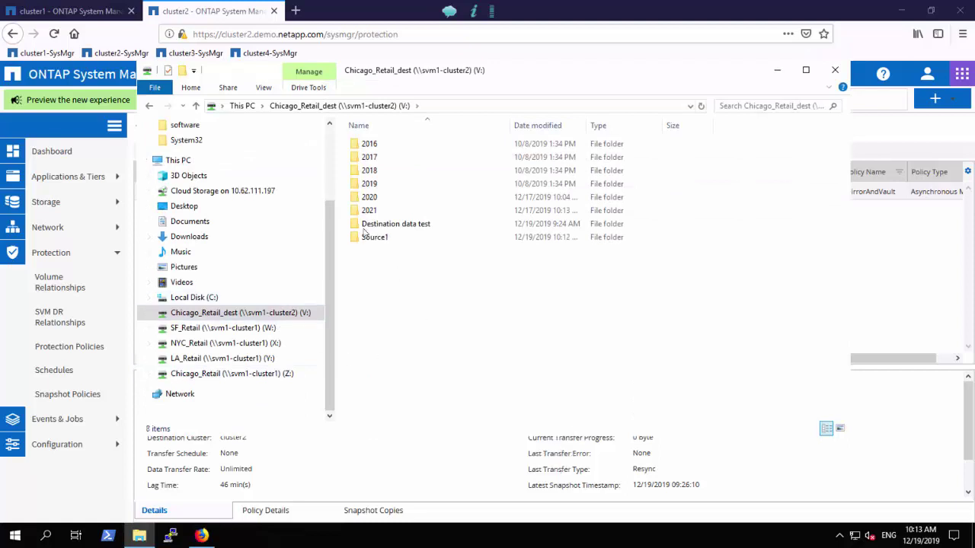
{"action": "left_click", "coordinate": [279, 374]}
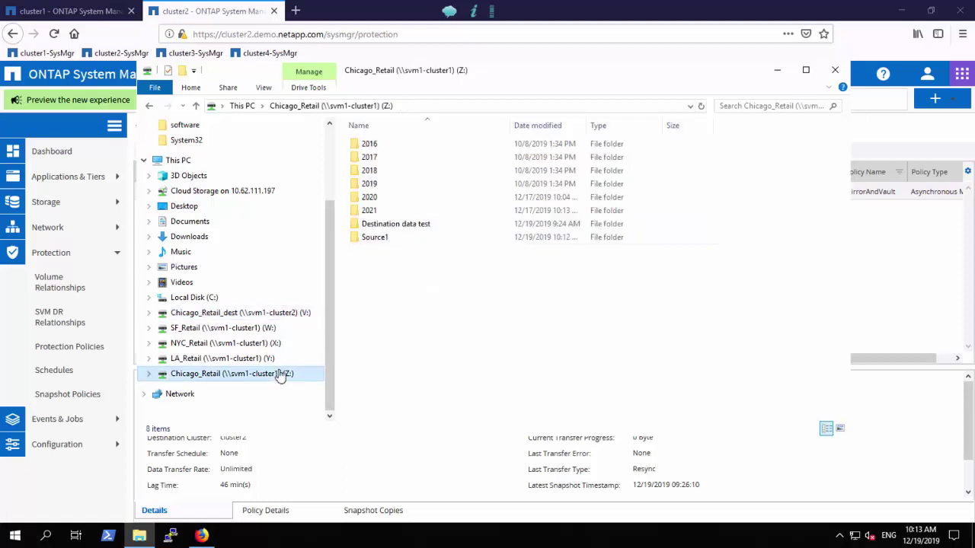
{"action": "left_click", "coordinate": [264, 315]}
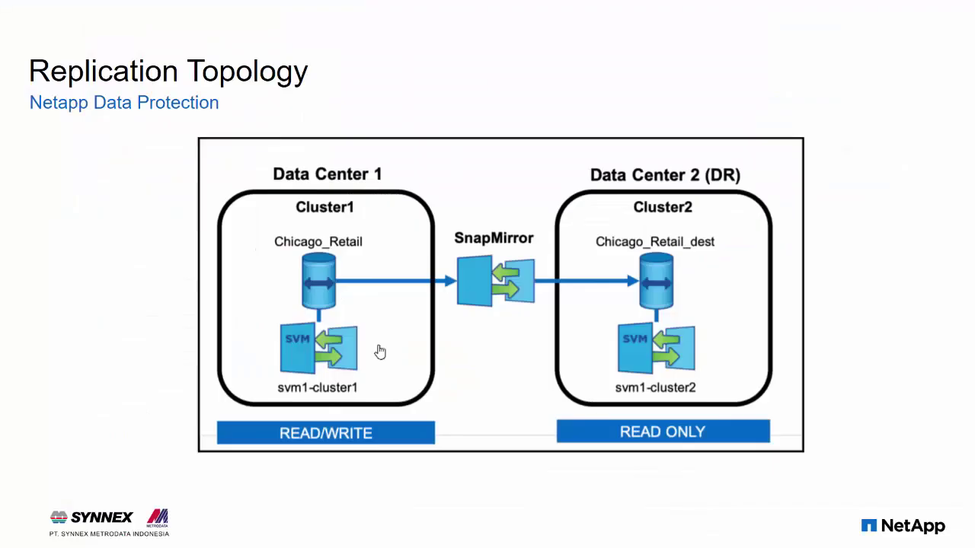
{"action": "left_click", "coordinate": [626, 308]}
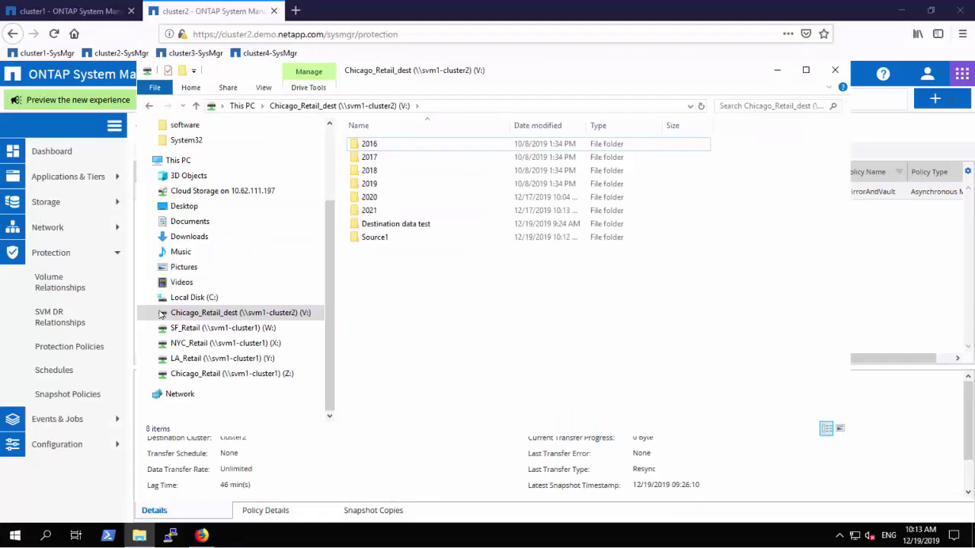
{"action": "key", "text": "alt"}
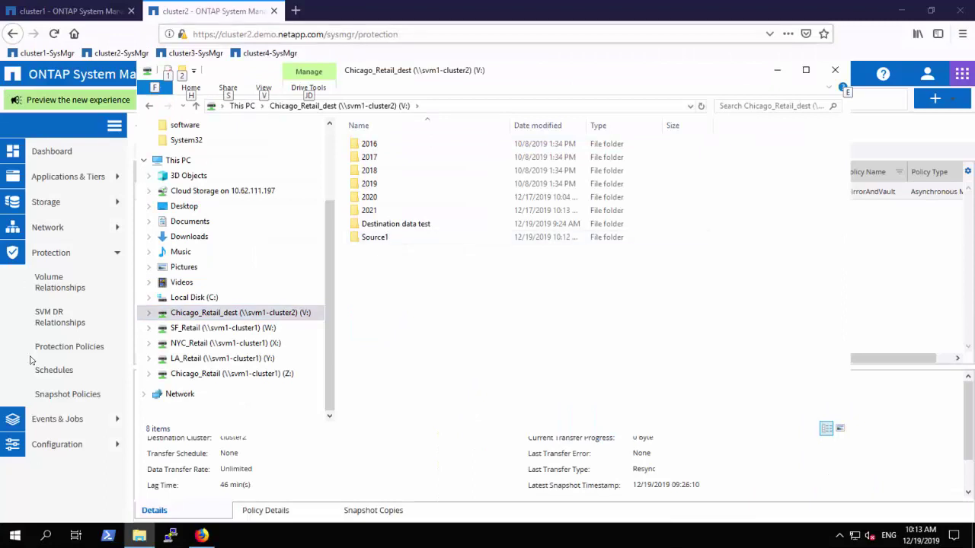
- Switch back to ONTAP System Manager and quiesce the Chicago_Retail to Chicago_Retail_dest relationship, acknowledging the confirmation
{"action": "left_click", "coordinate": [76, 494]}
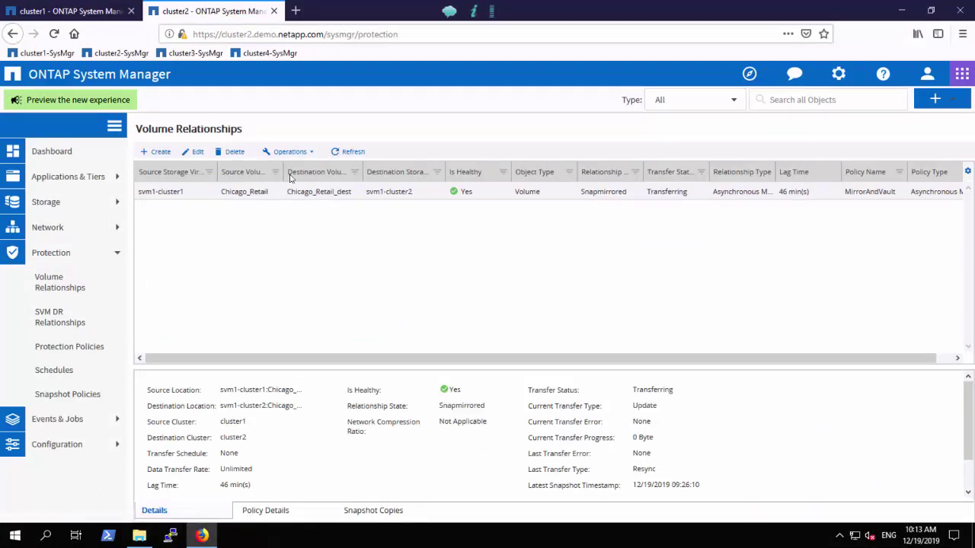
{"action": "left_click", "coordinate": [291, 152]}
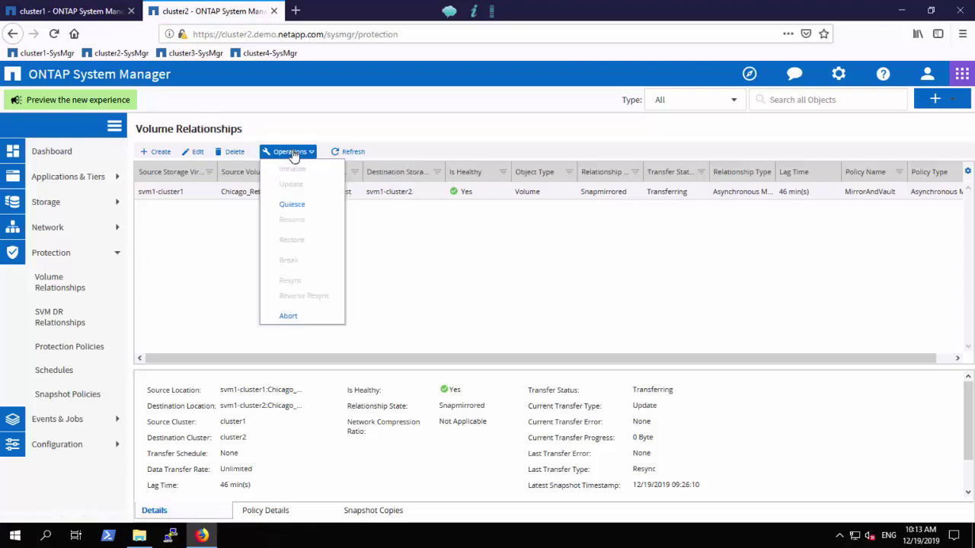
{"action": "left_click", "coordinate": [294, 205]}
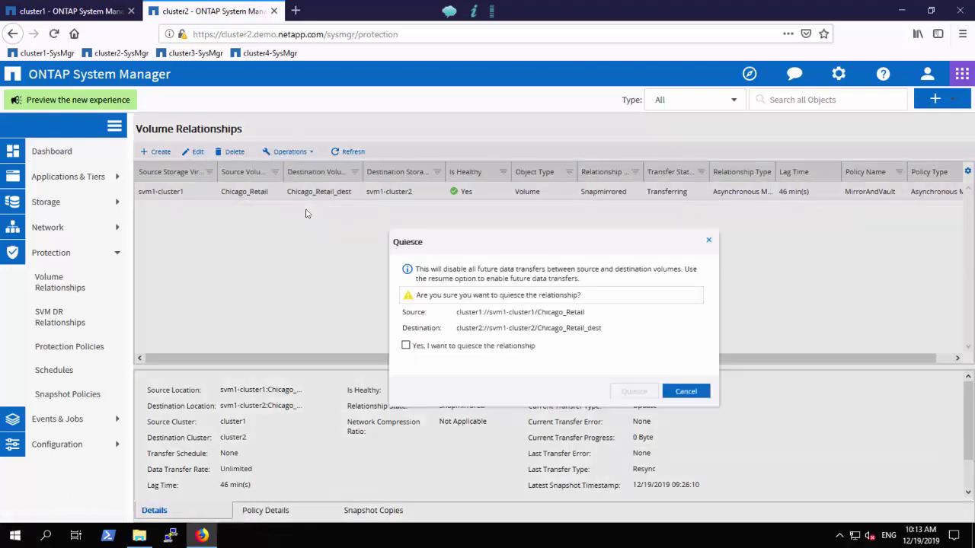
{"action": "left_click", "coordinate": [406, 345]}
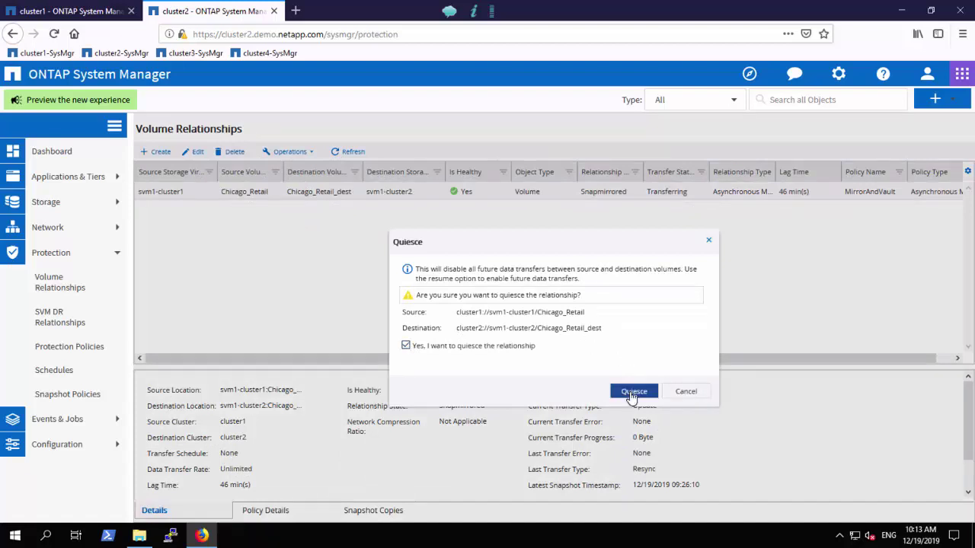
{"action": "left_click", "coordinate": [633, 392]}
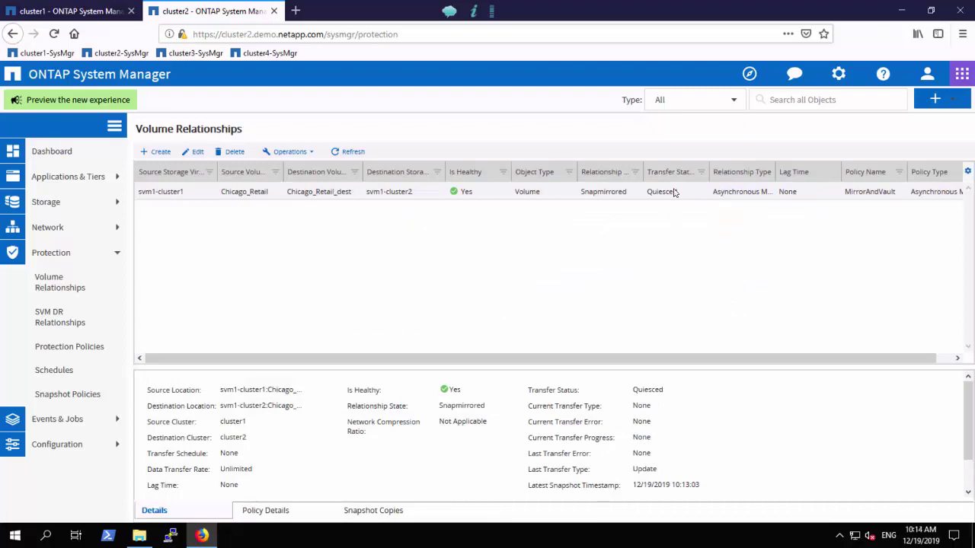
- Break the Chicago_Retail to Chicago_Retail_dest relationship, acknowledging the confirmation
{"action": "left_click", "coordinate": [288, 152]}
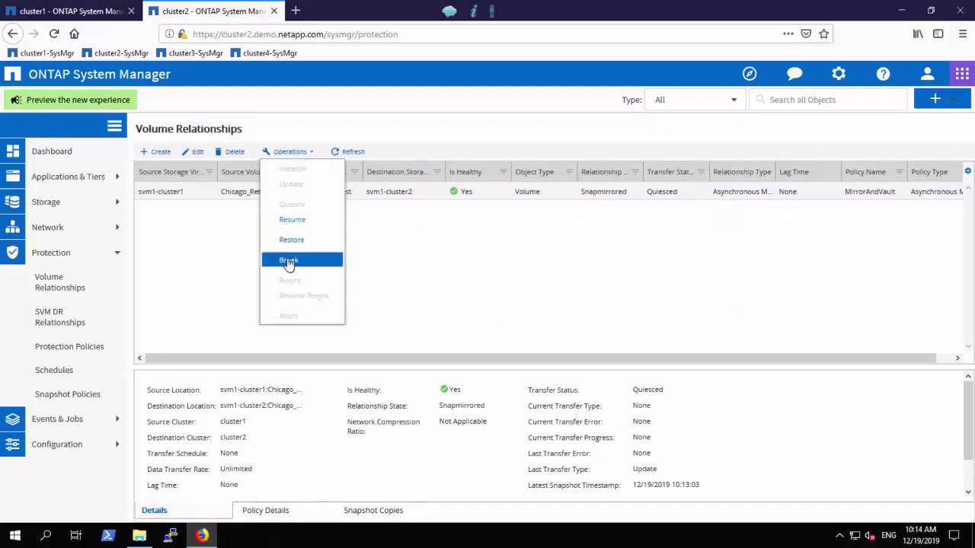
{"action": "left_click", "coordinate": [288, 261]}
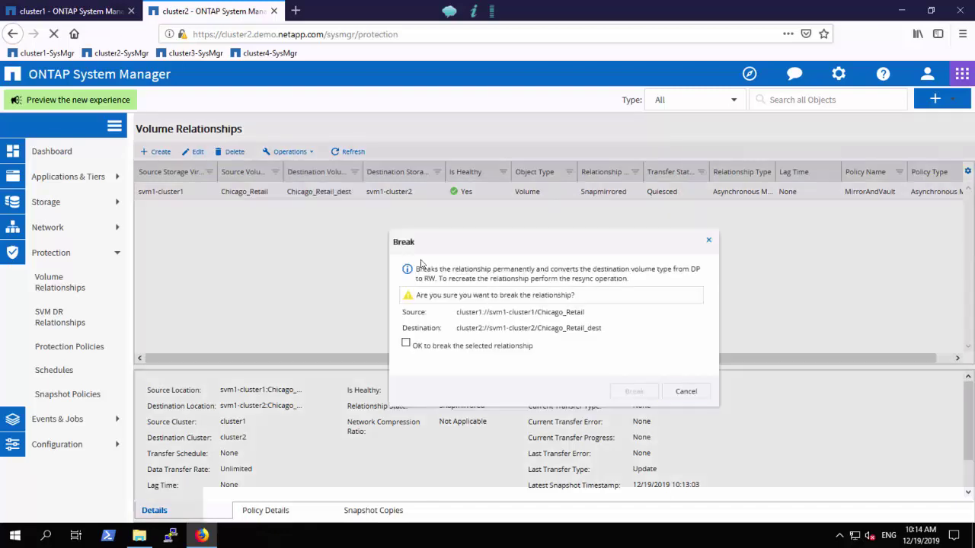
{"action": "left_click", "coordinate": [406, 346]}
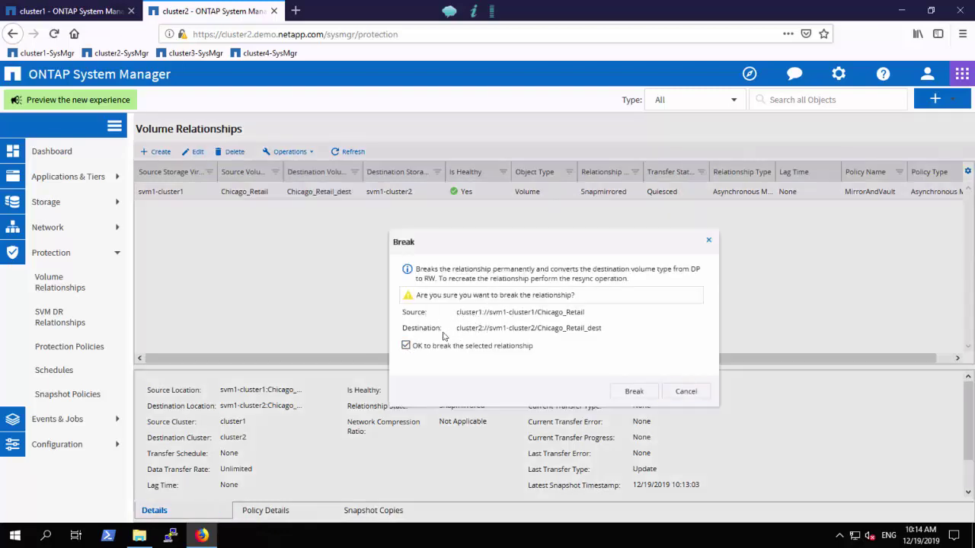
{"action": "left_click", "coordinate": [633, 392]}
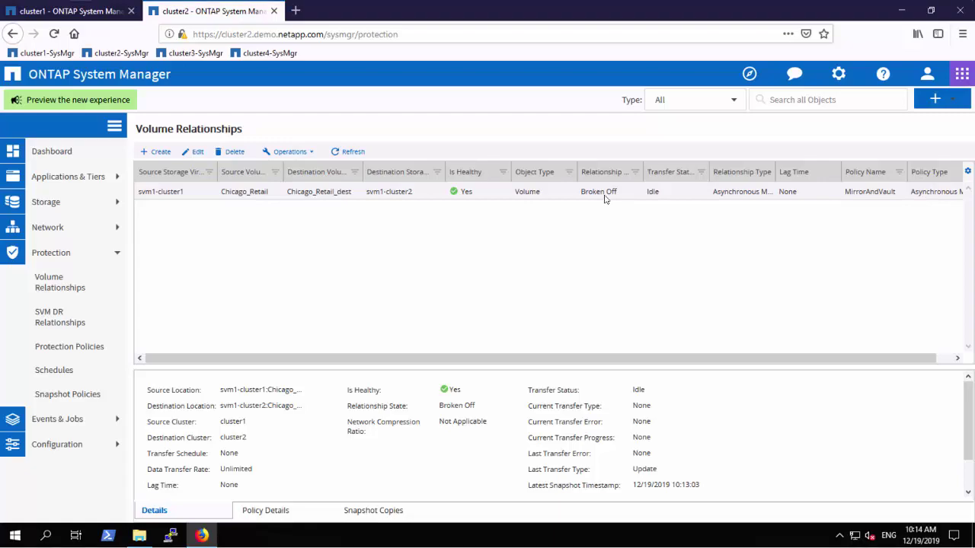
- Switch to the presentation to review the failover replication topology slide and return to ONTAP System Manager
{"action": "key", "text": "alt+Tab"}
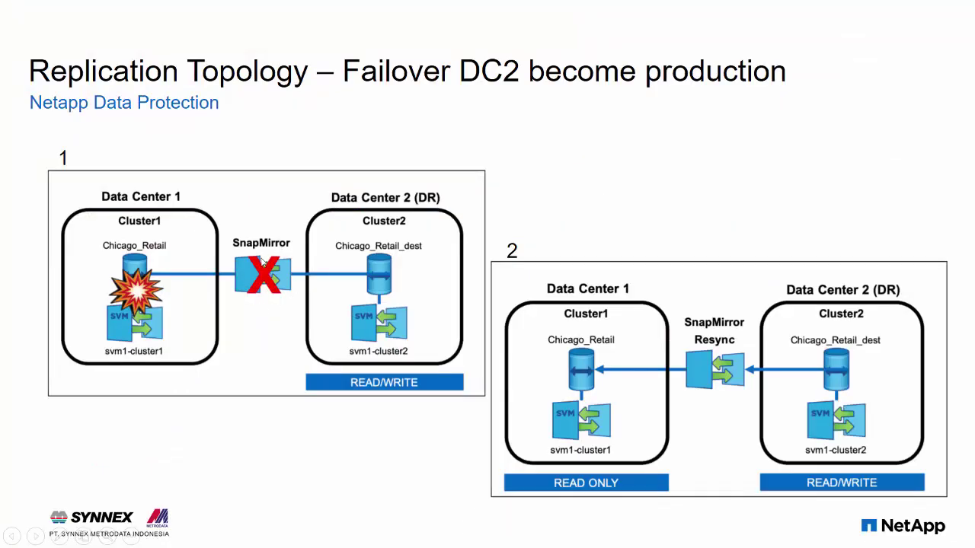
{"action": "key", "text": "alt+Tab"}
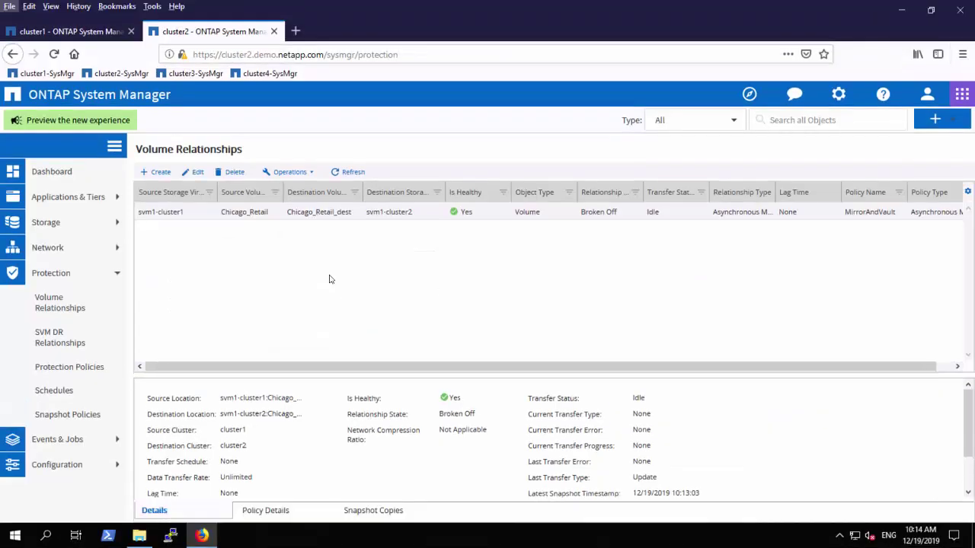
{"action": "left_click", "coordinate": [403, 223]}
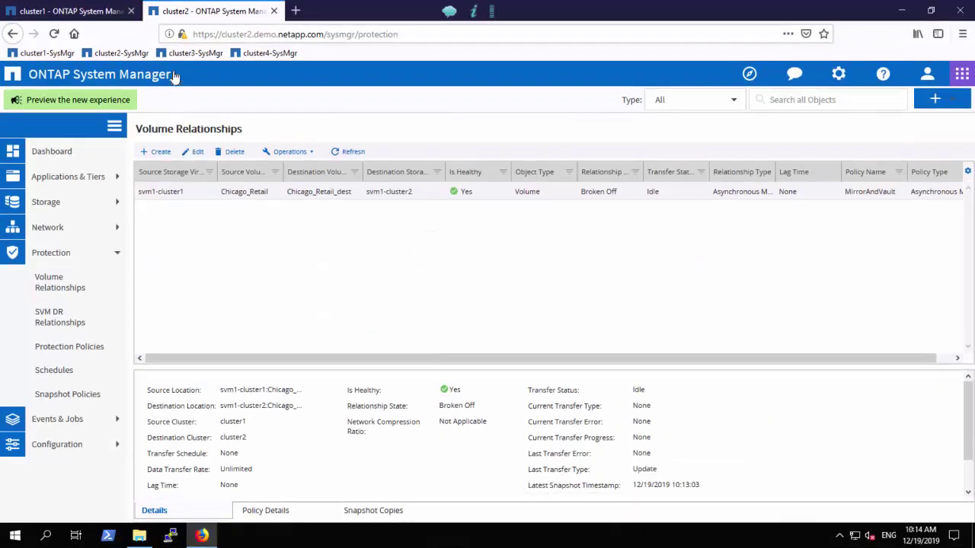
{"action": "key", "text": "alt+Tab"}
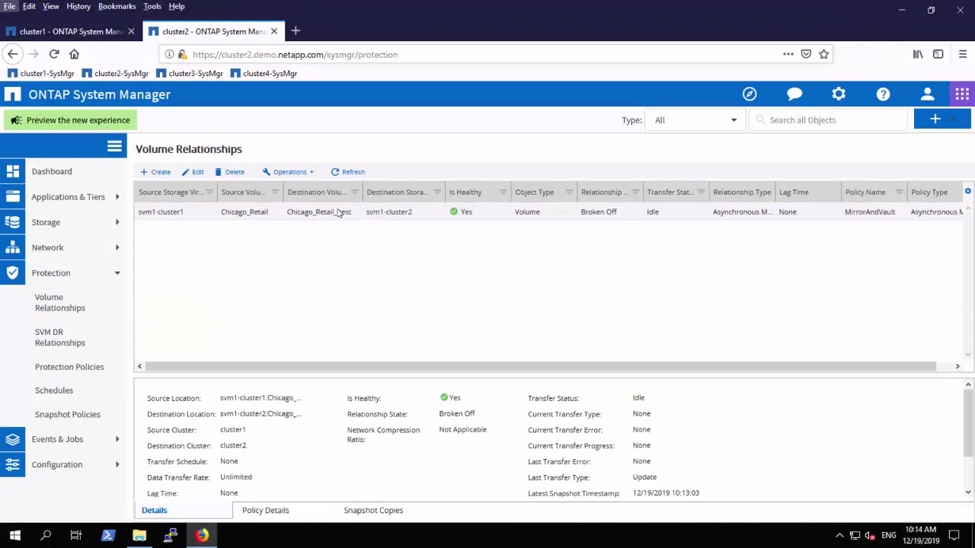
{"action": "left_click", "coordinate": [325, 220]}
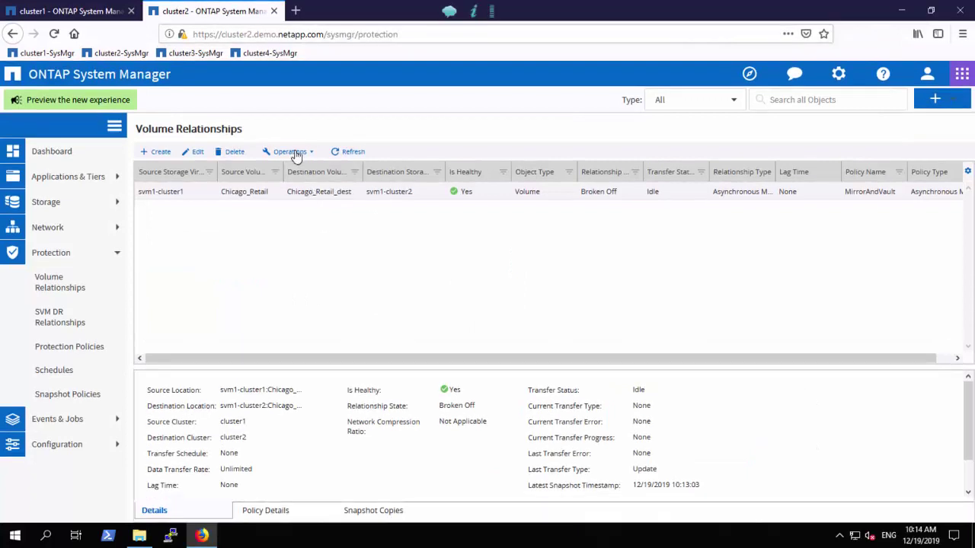
- Reverse resync the relationship so that Chicago_Retail_dest on cluster2 becomes the source and Chicago_Retail on cluster1 the destination
{"action": "left_click", "coordinate": [293, 155]}
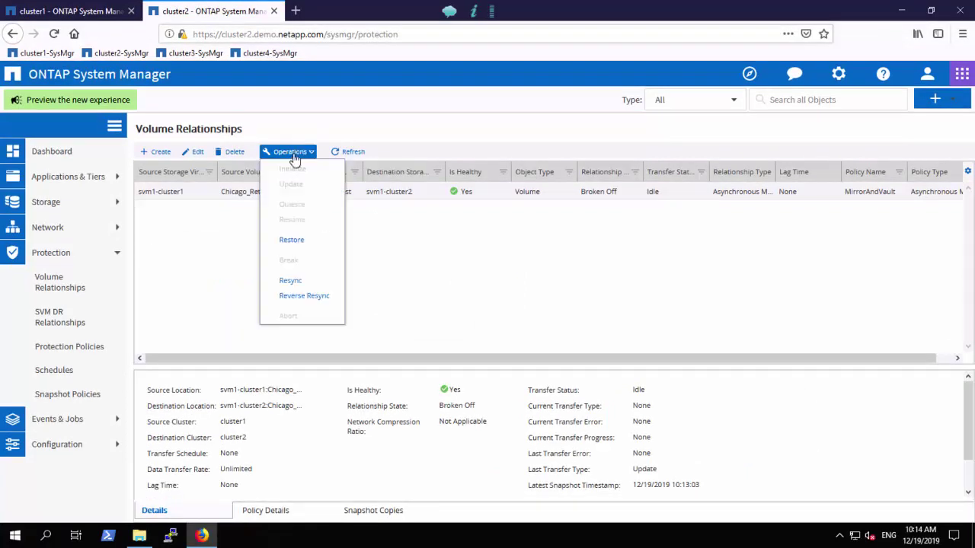
{"action": "left_click", "coordinate": [297, 297]}
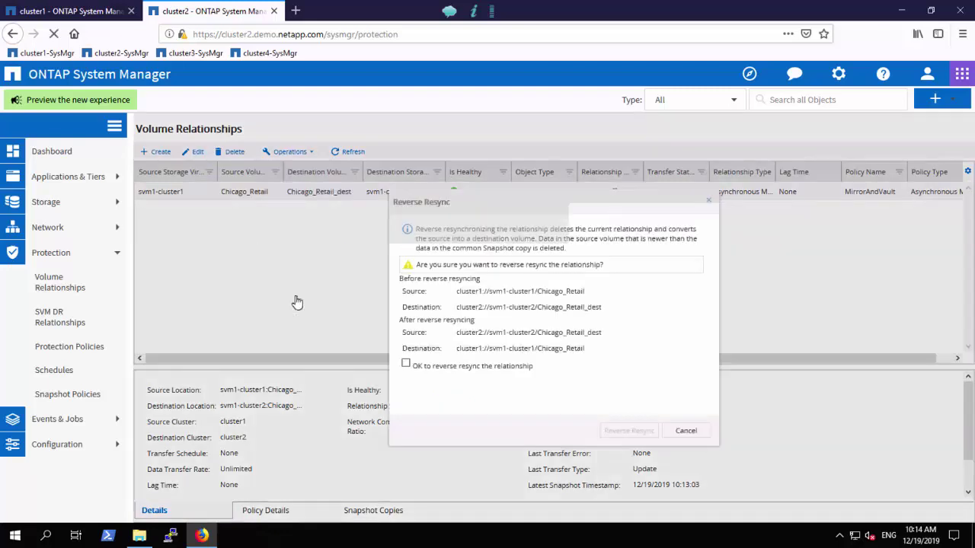
{"action": "left_click", "coordinate": [406, 366]}
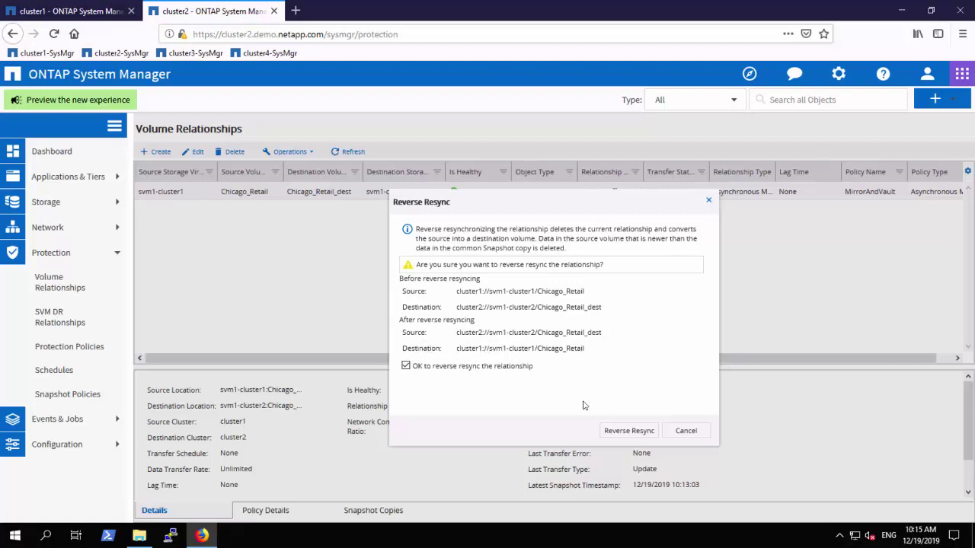
{"action": "left_click", "coordinate": [618, 435]}
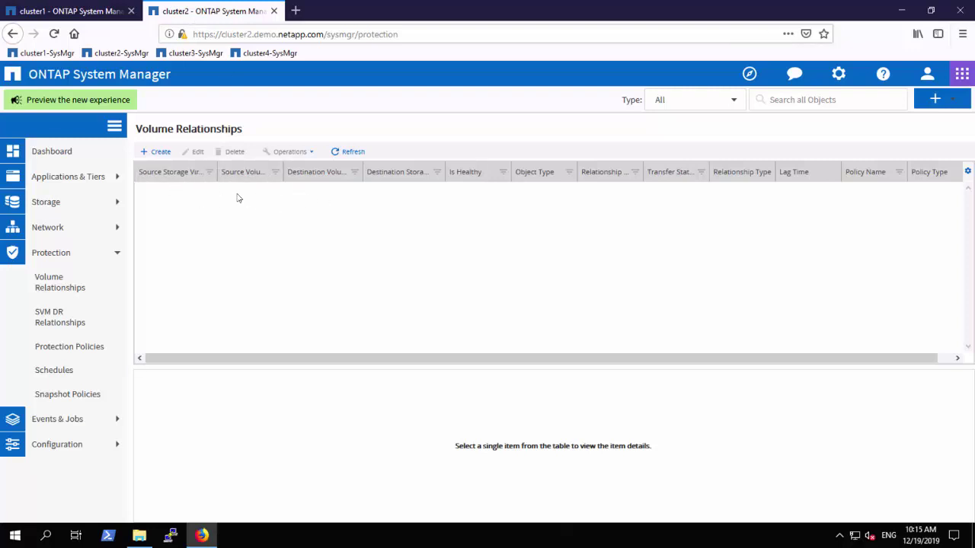
- Open the volume relationships of cluster1 and examine the reversed Chicago_Retail_dest to Chicago_Retail relationship
{"action": "left_click", "coordinate": [80, 12]}
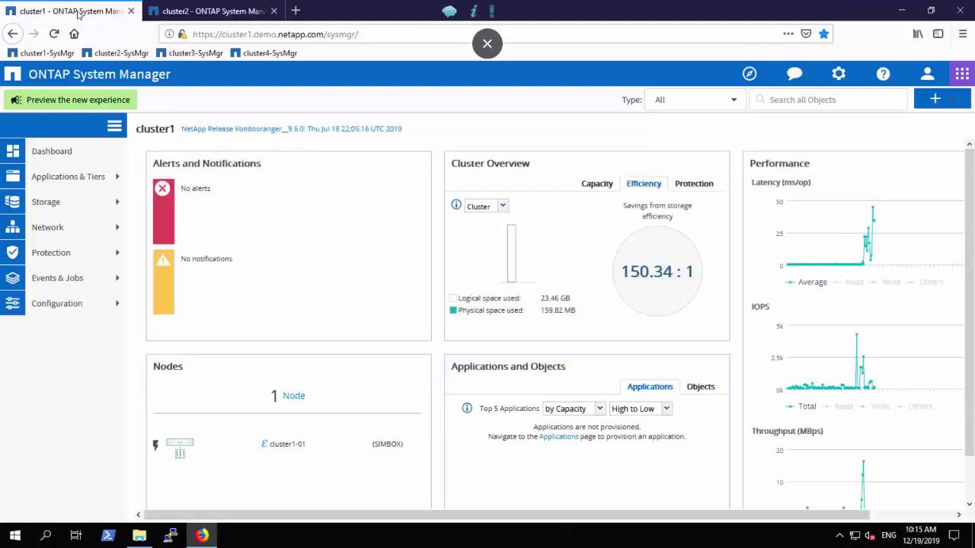
{"action": "left_click", "coordinate": [64, 258]}
{"action": "left_click", "coordinate": [66, 285]}
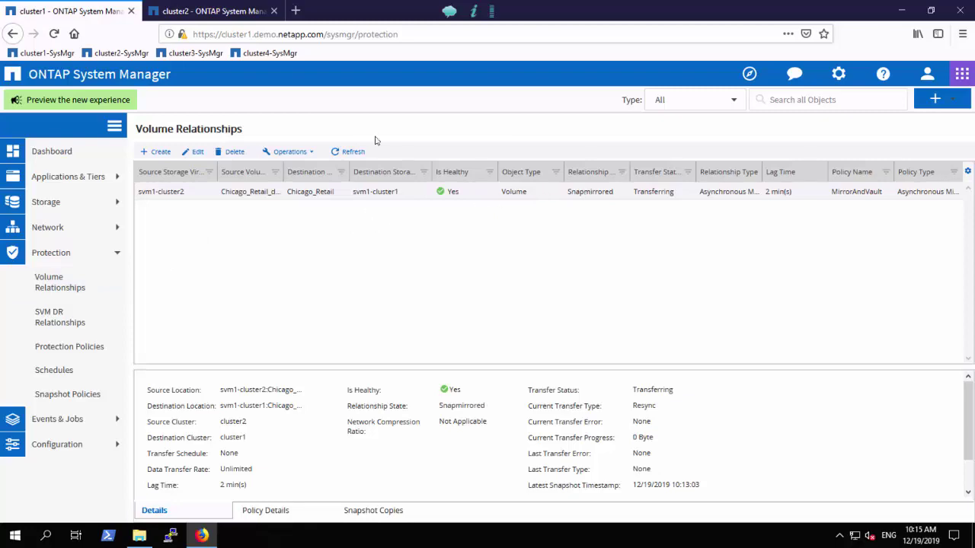
{"action": "key", "text": "alt+Tab"}
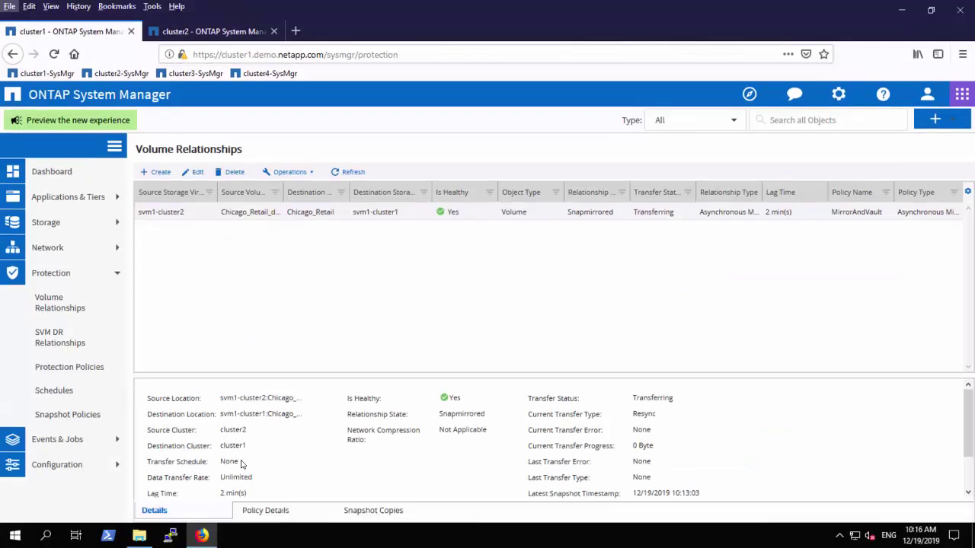
- Switch to File Explorer and create a new folder named Cluster2 Production on Chicago_Retail_dest (V:)
{"action": "left_click", "coordinate": [139, 537]}
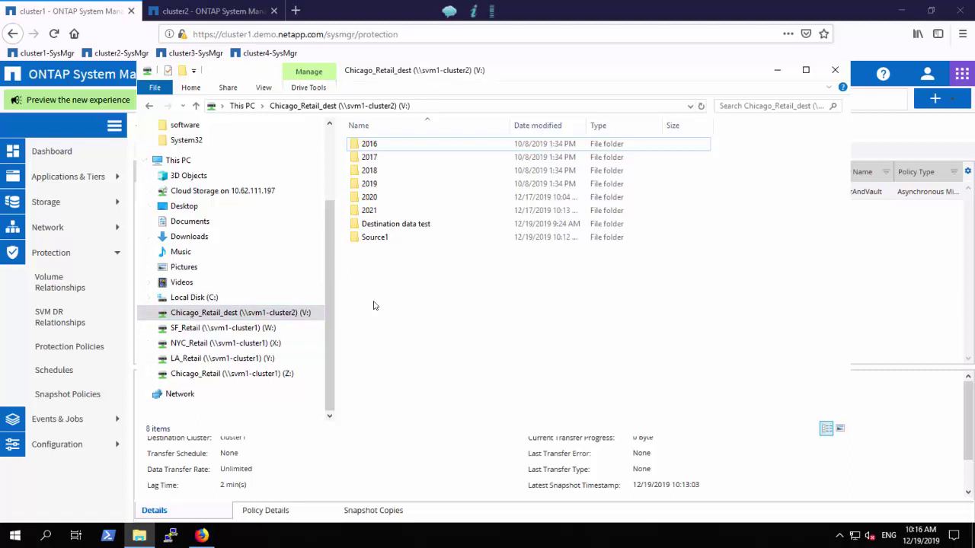
{"action": "right_click", "coordinate": [397, 321]}
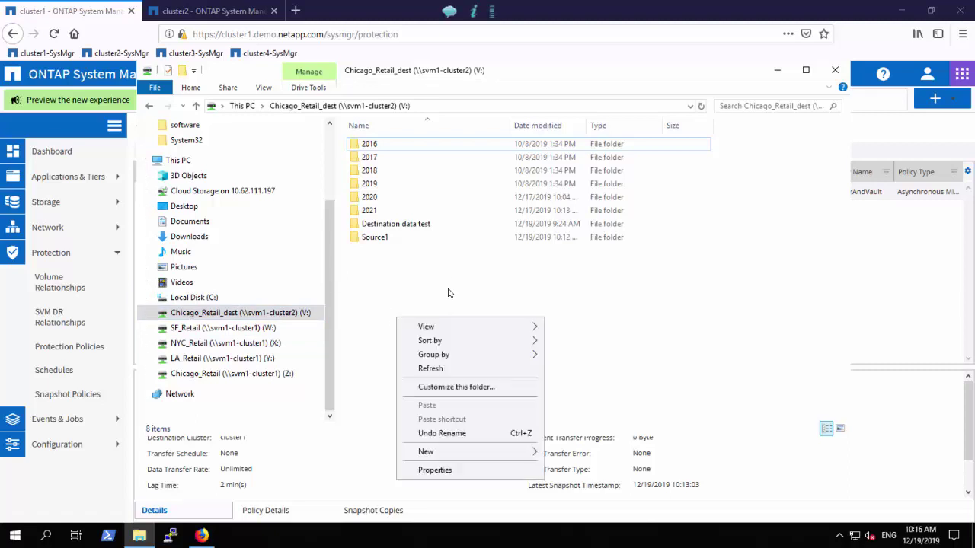
{"action": "mouse_move", "coordinate": [449, 457]}
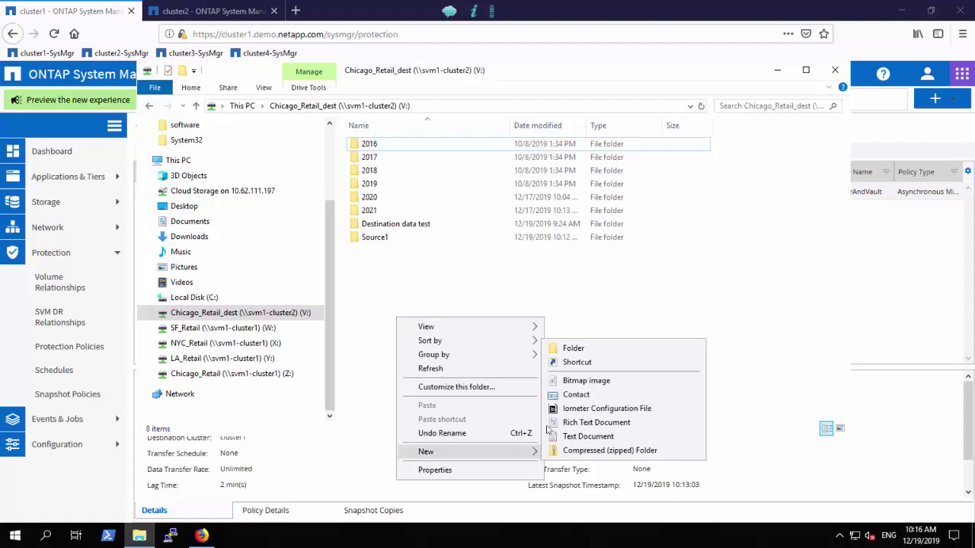
{"action": "left_click", "coordinate": [573, 349]}
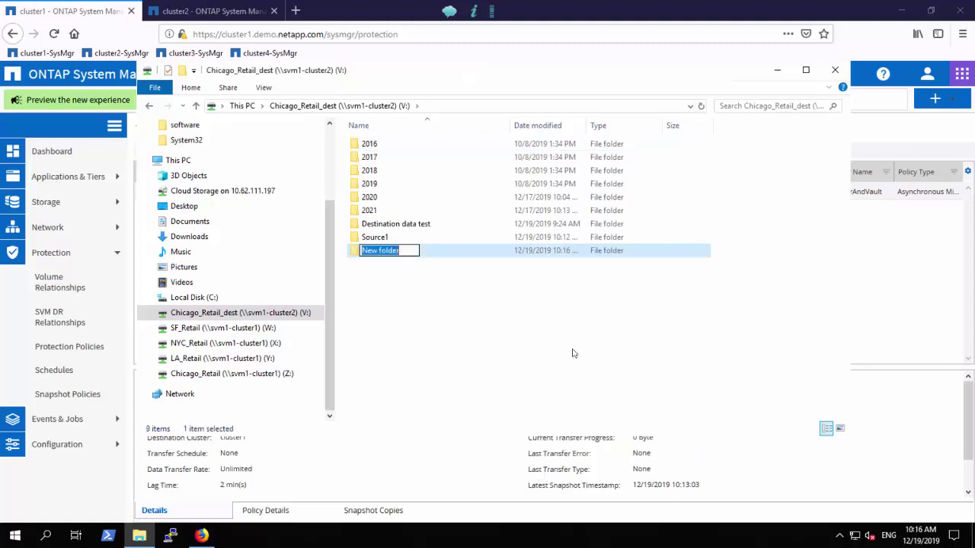
{"action": "type", "text": "Cluster"}
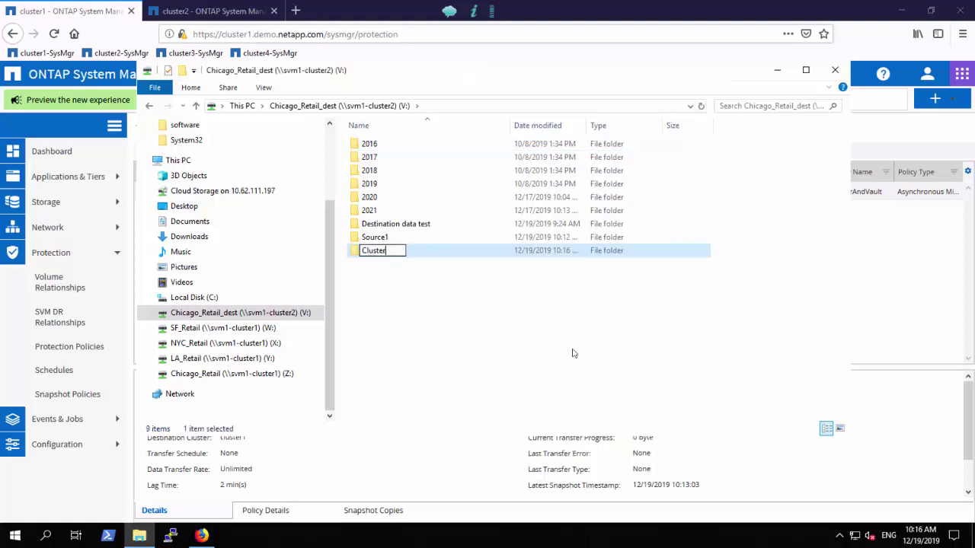
{"action": "type", "text": "2 Production"}
{"action": "key", "text": "Return"}
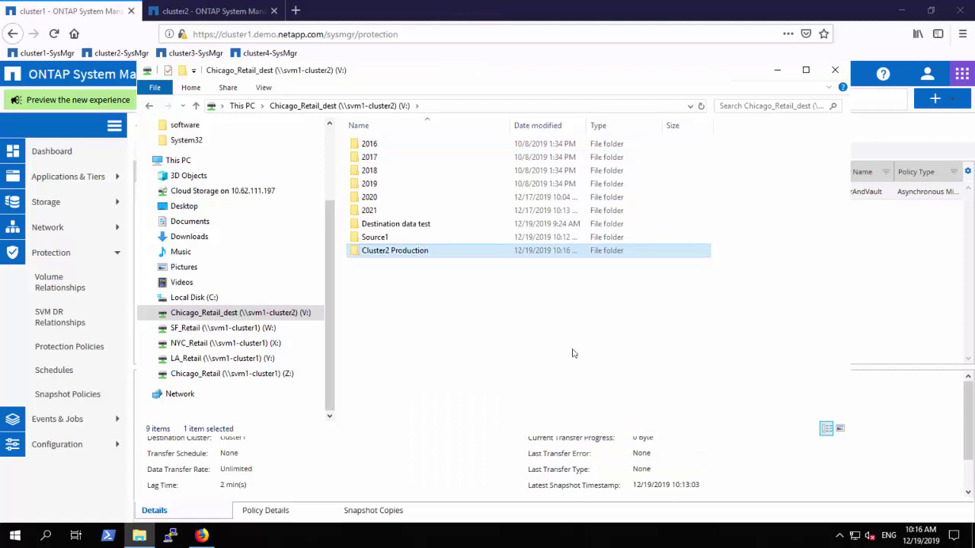
- Create a text document named Test cluster2 prod.txt inside the Cluster2 Production folder and return to ONTAP System Manager
{"action": "double_click", "coordinate": [403, 258]}
{"action": "right_click", "coordinate": [403, 238]}
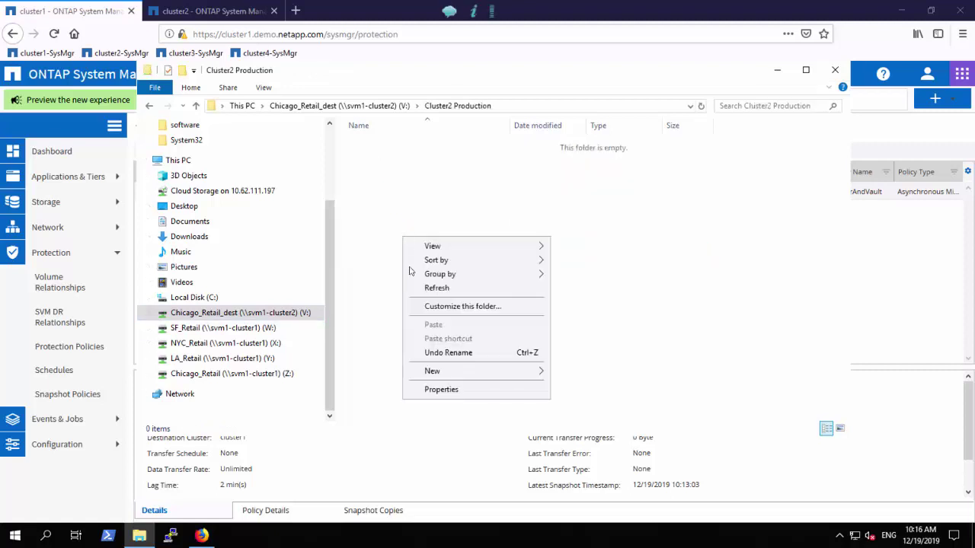
{"action": "mouse_move", "coordinate": [460, 373]}
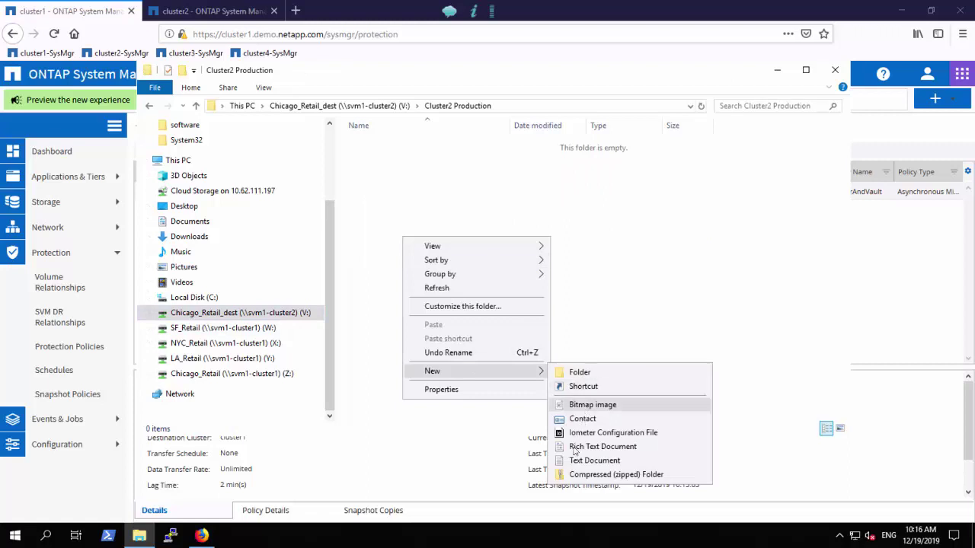
{"action": "left_click", "coordinate": [593, 461]}
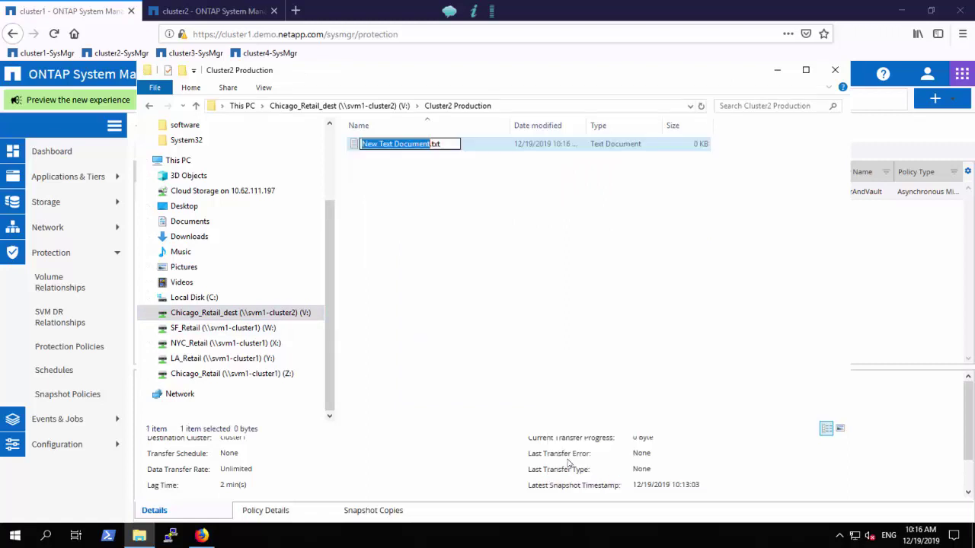
{"action": "type", "text": "Test cluster"}
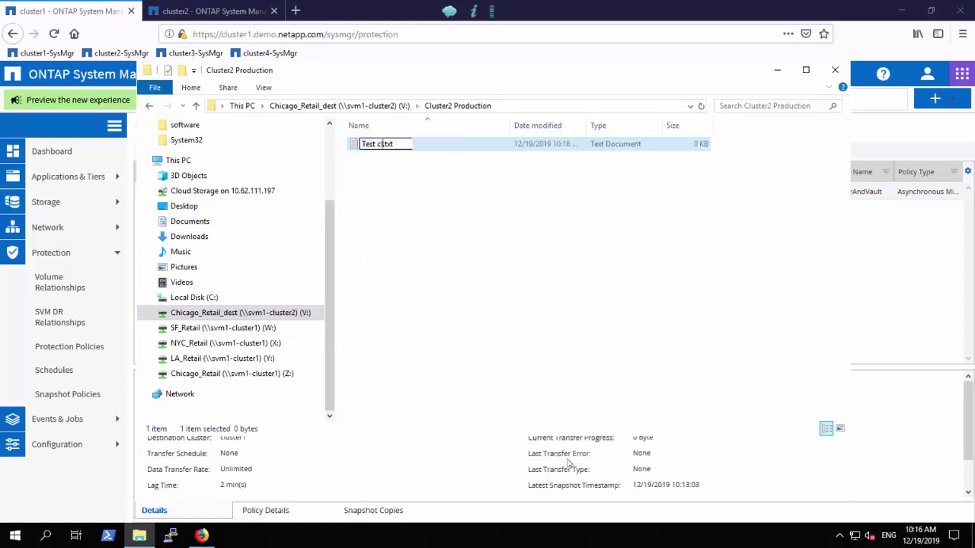
{"action": "type", "text": "2 prod"}
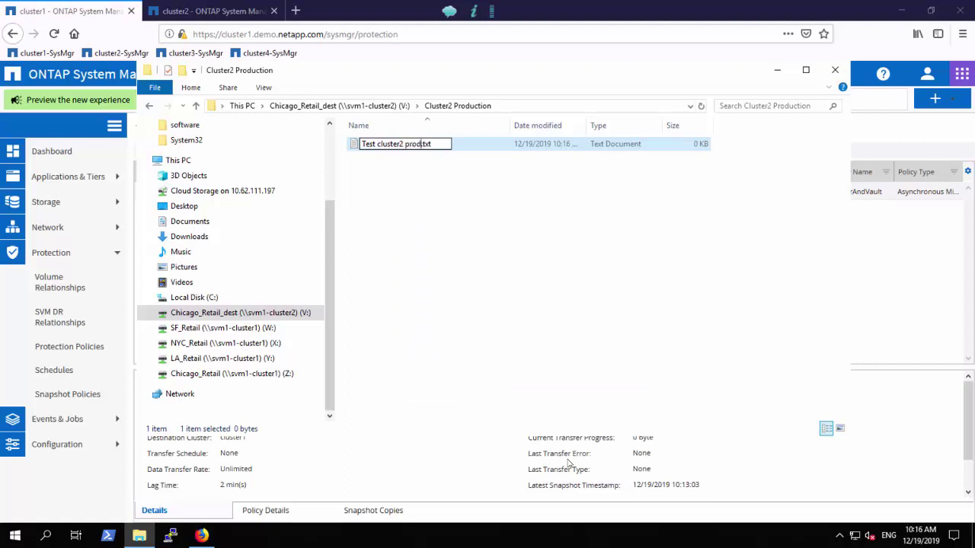
{"action": "key", "text": "Return"}
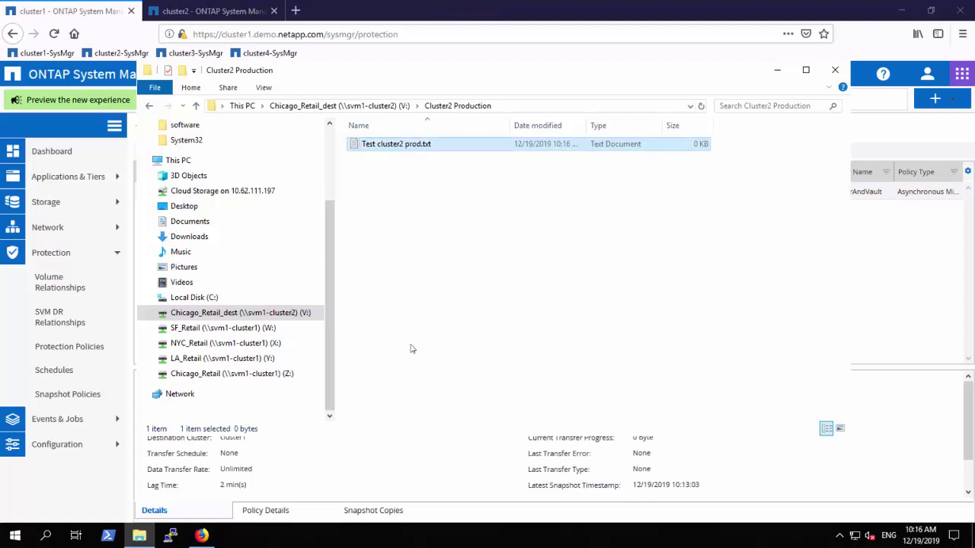
{"action": "left_click", "coordinate": [411, 347]}
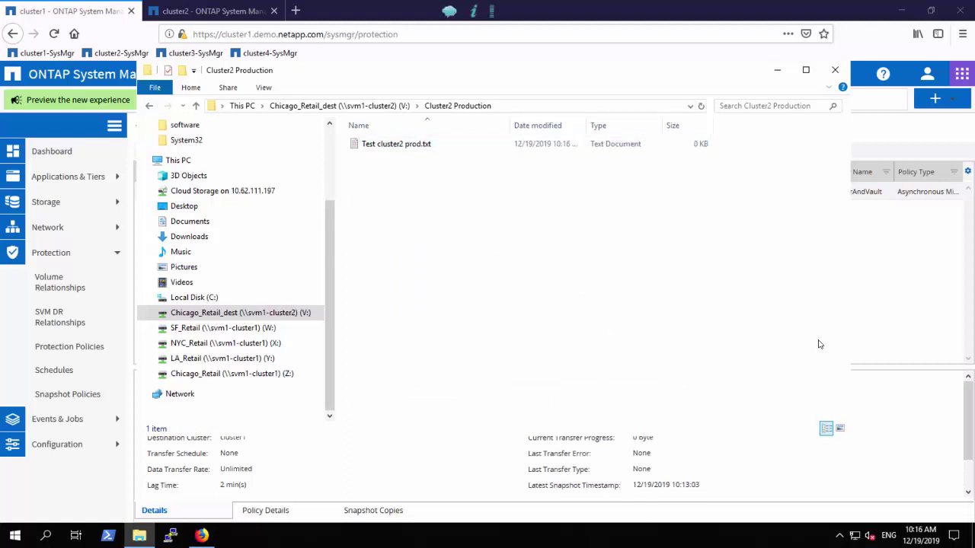
{"action": "left_click", "coordinate": [876, 314]}
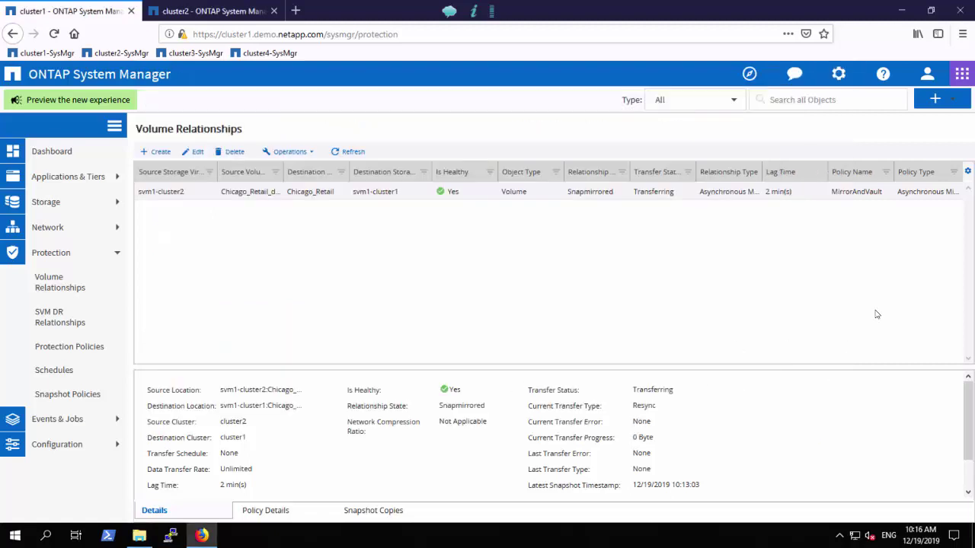
- Check in File Explorer whether the Cluster2 Production folder exists on Chicago_Retail (Z:), and return to ONTAP System Manager
{"action": "left_click", "coordinate": [139, 536]}
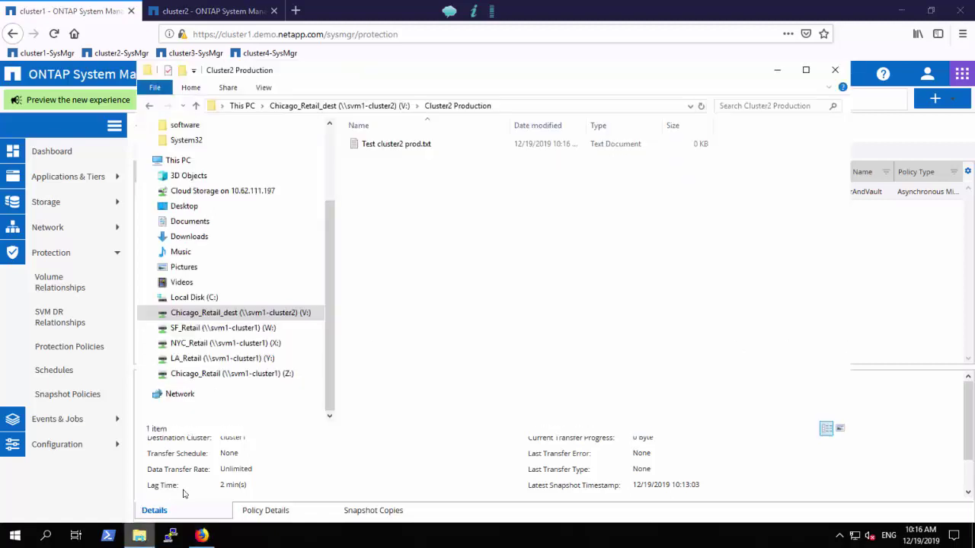
{"action": "left_click", "coordinate": [259, 377]}
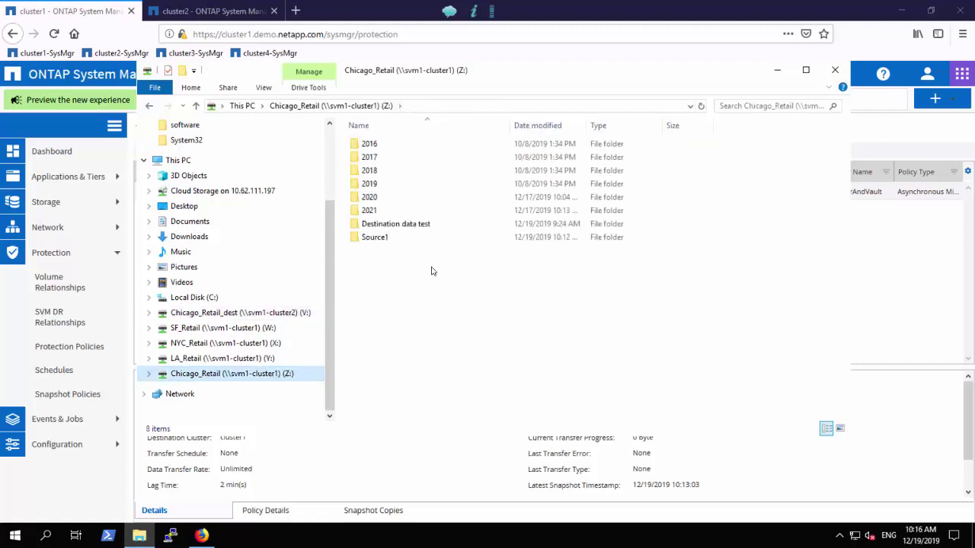
{"action": "left_click", "coordinate": [902, 294]}
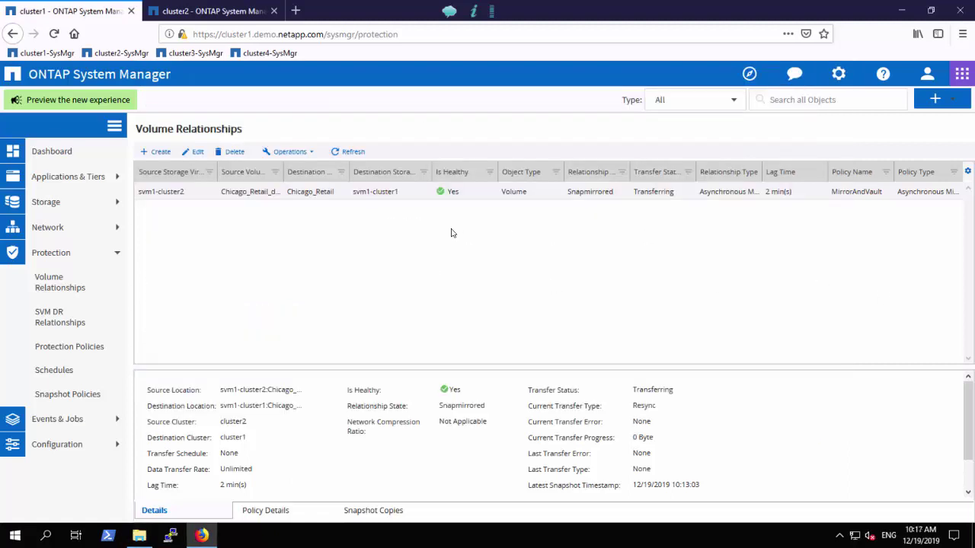
- Check the operations available for the reversed relationship on cluster1 and look at the volume relationships of cluster2
{"action": "left_click", "coordinate": [295, 157]}
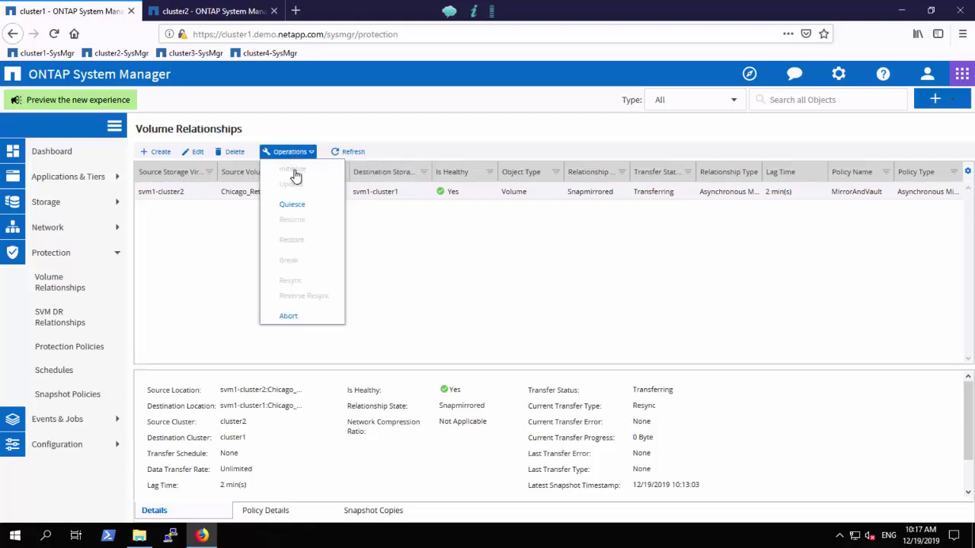
{"action": "left_click", "coordinate": [461, 264]}
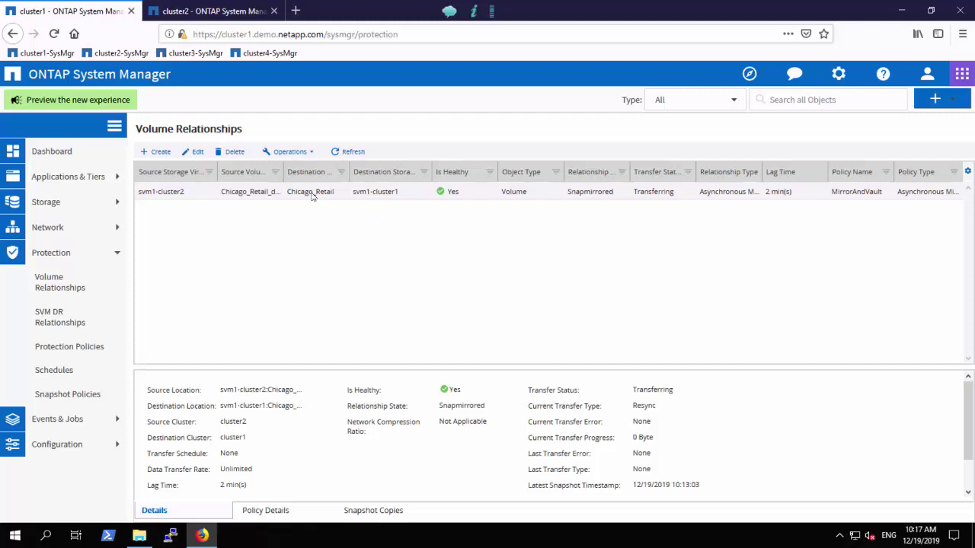
{"action": "left_click", "coordinate": [296, 154]}
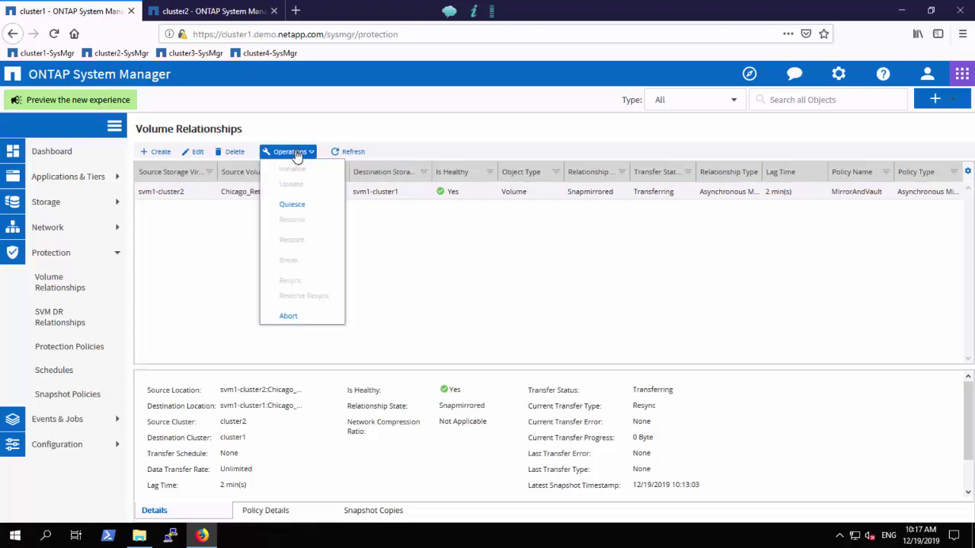
{"action": "left_click", "coordinate": [429, 259]}
{"action": "left_click", "coordinate": [210, 15]}
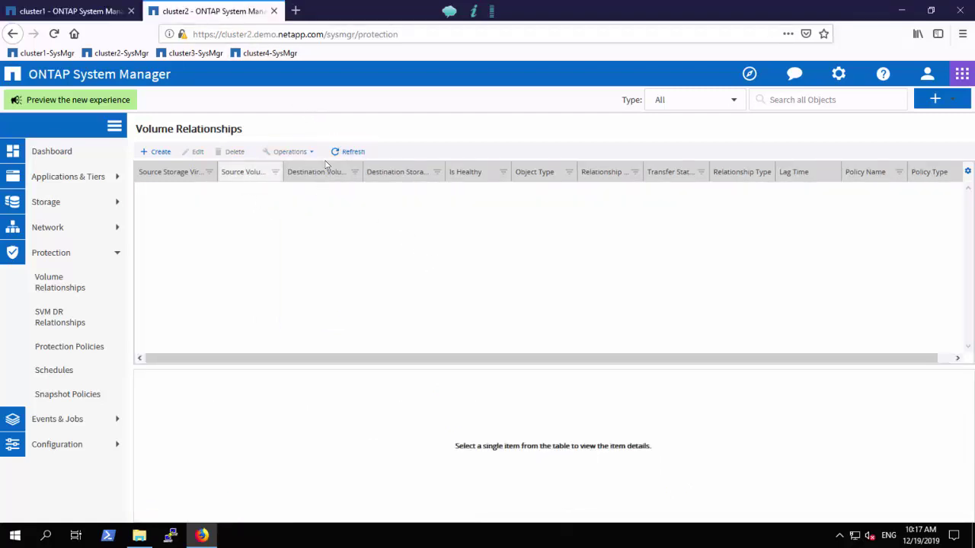
{"action": "left_click", "coordinate": [90, 16]}
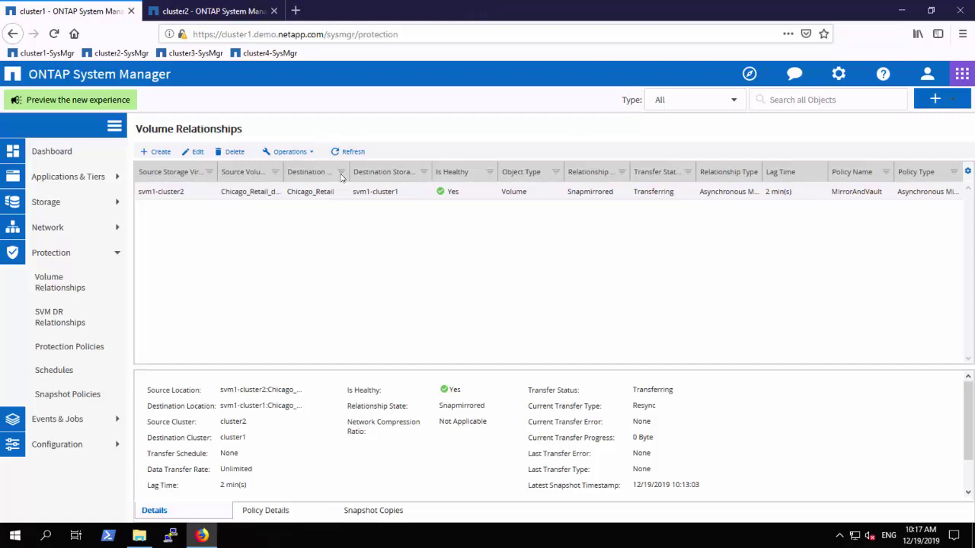
- Update the Chicago_Retail_dest to Chicago_Retail relationship on cluster1 as per policy, refreshing its transfer status before and after
{"action": "left_click", "coordinate": [349, 152]}
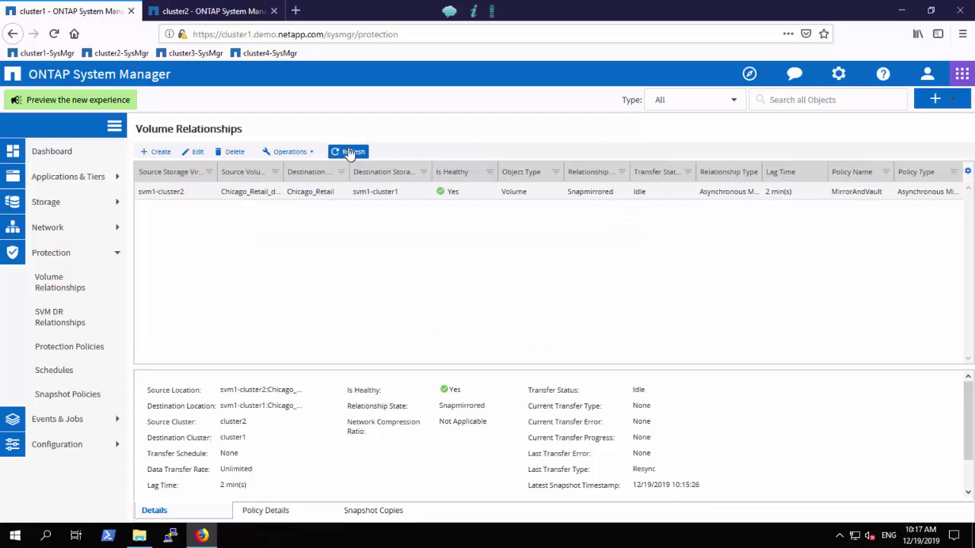
{"action": "left_click", "coordinate": [350, 152]}
{"action": "left_click", "coordinate": [288, 157]}
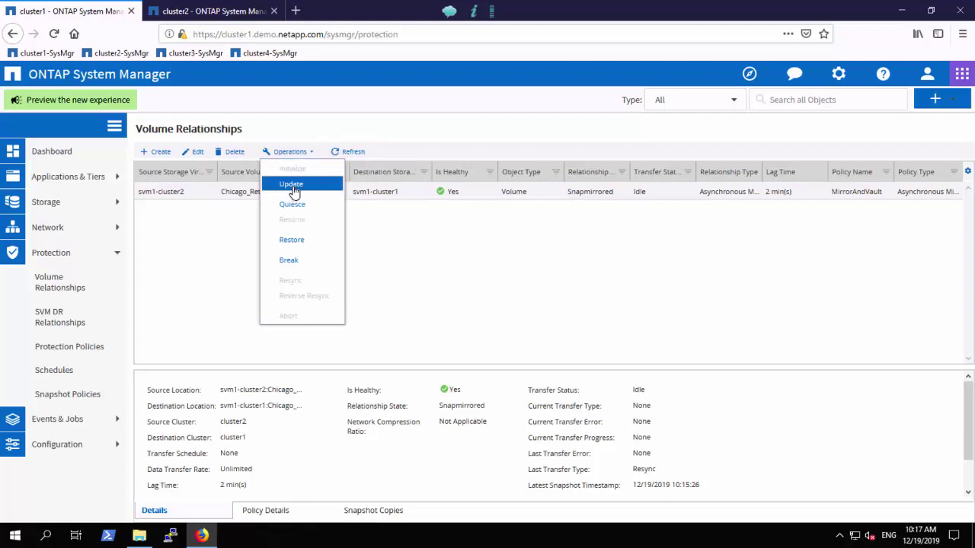
{"action": "left_click", "coordinate": [291, 185]}
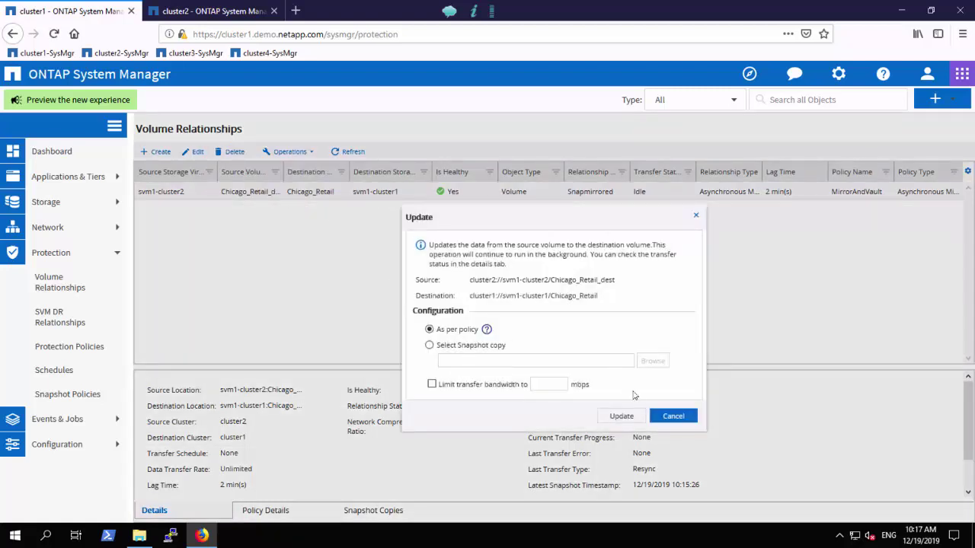
{"action": "left_click", "coordinate": [617, 423]}
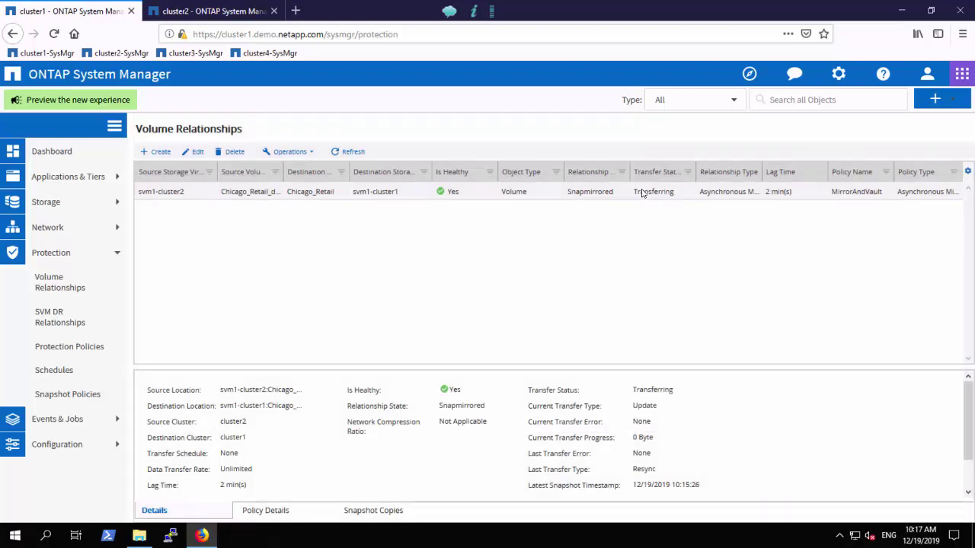
{"action": "left_click", "coordinate": [352, 152]}
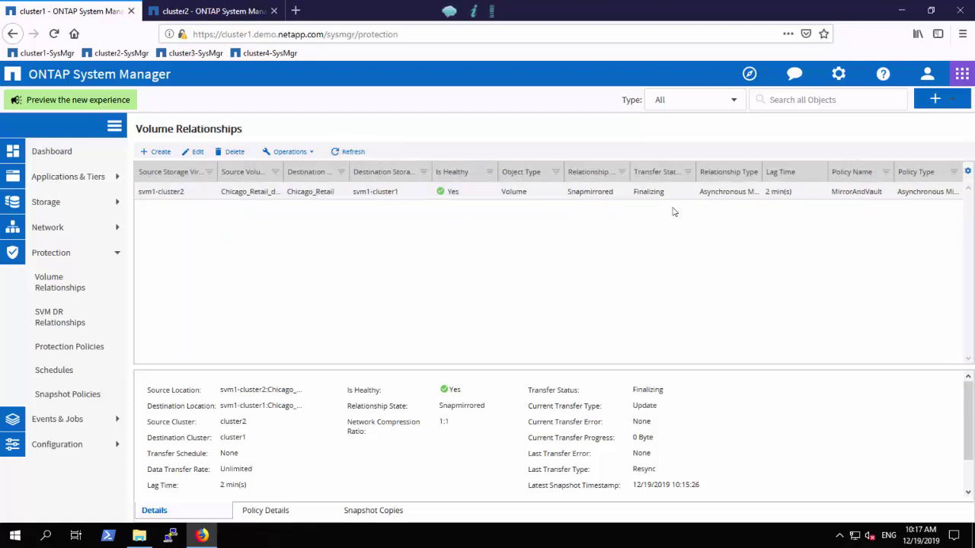
{"action": "left_click", "coordinate": [352, 152]}
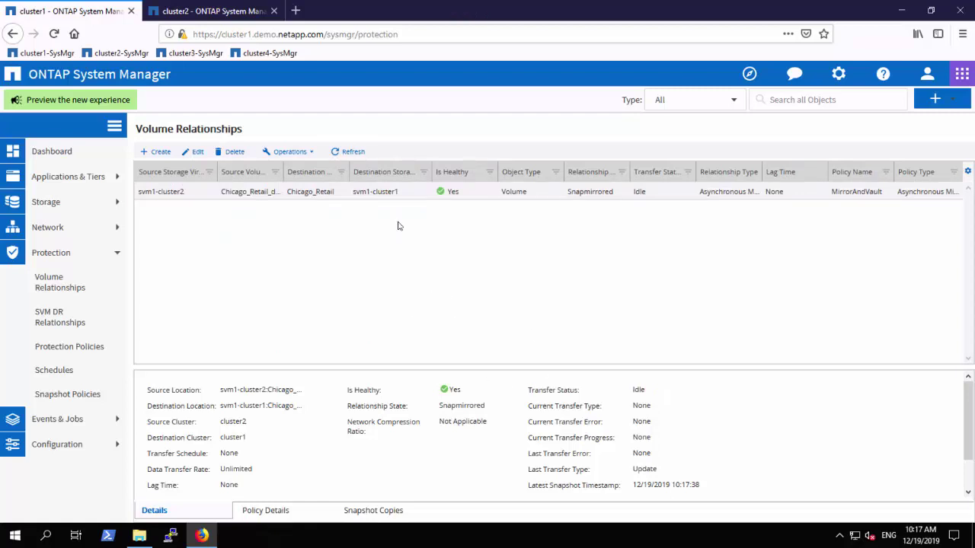
- Compare Chicago_Retail_dest (V:) with Chicago_Retail (Z:) in File Explorer and inspect the Cluster2 Production folder on Z:
{"action": "left_click", "coordinate": [142, 535]}
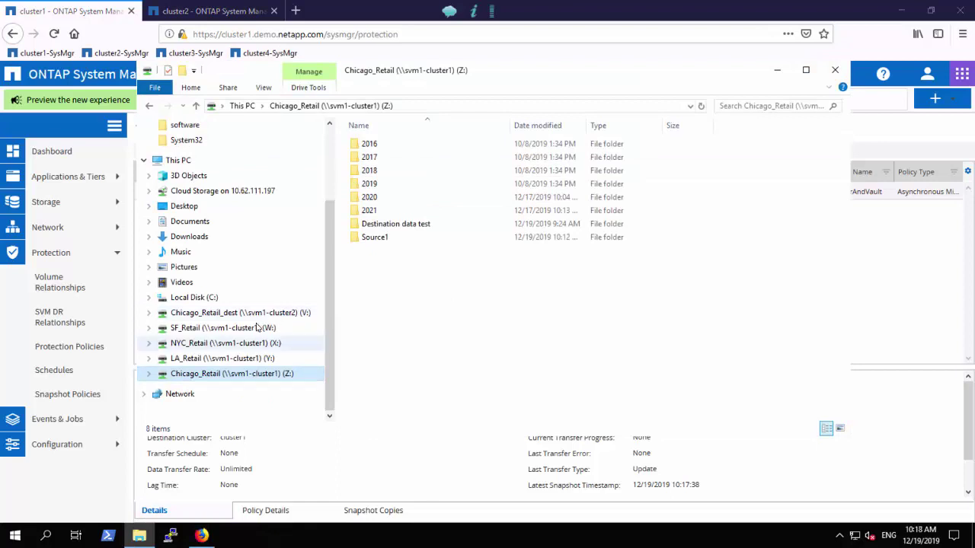
{"action": "left_click", "coordinate": [251, 314]}
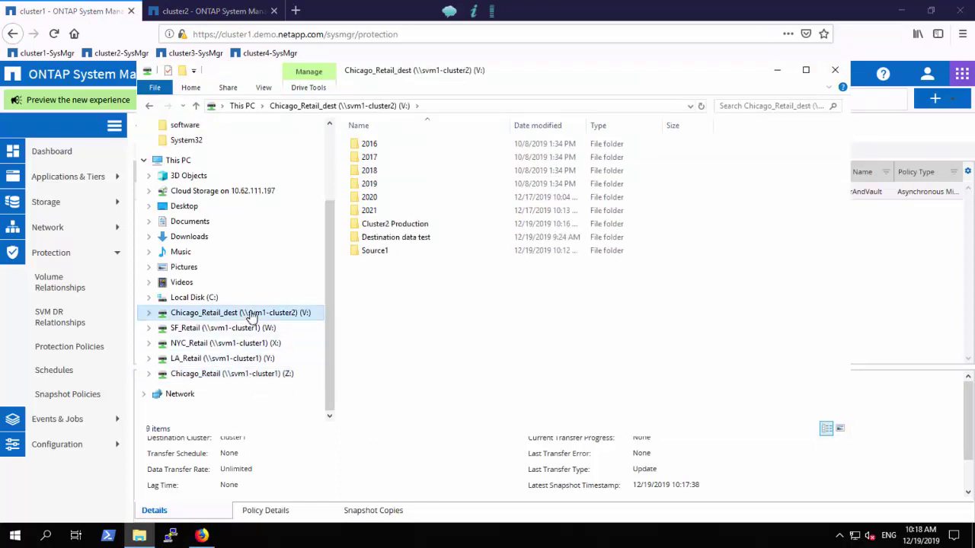
{"action": "left_click", "coordinate": [261, 379]}
{"action": "left_click", "coordinate": [402, 314]}
{"action": "double_click", "coordinate": [394, 224]}
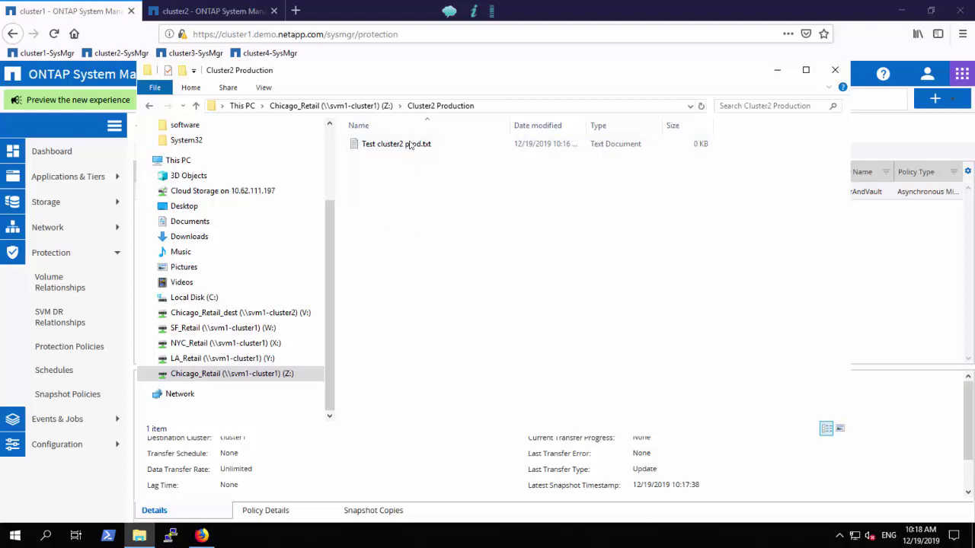
{"action": "left_click", "coordinate": [357, 106]}
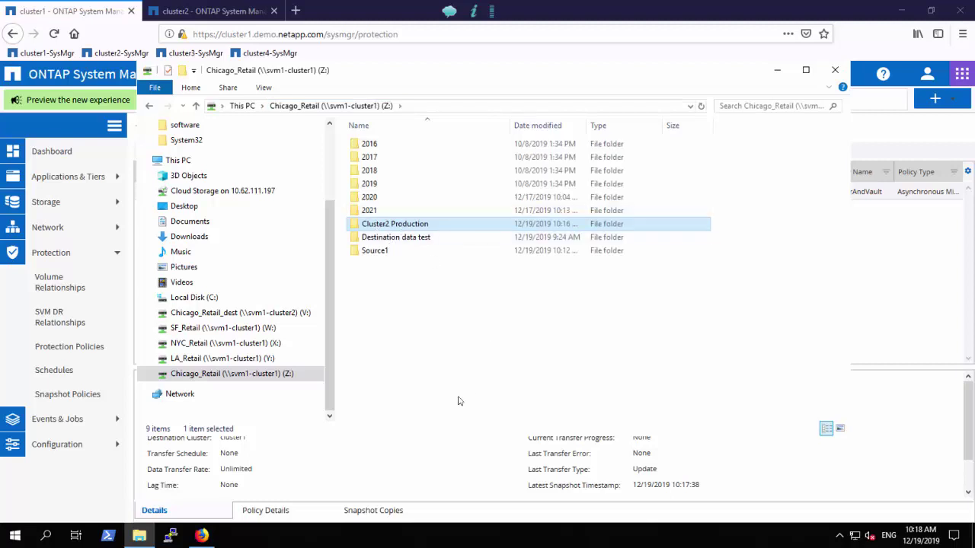
{"action": "key", "text": "alt+Tab"}
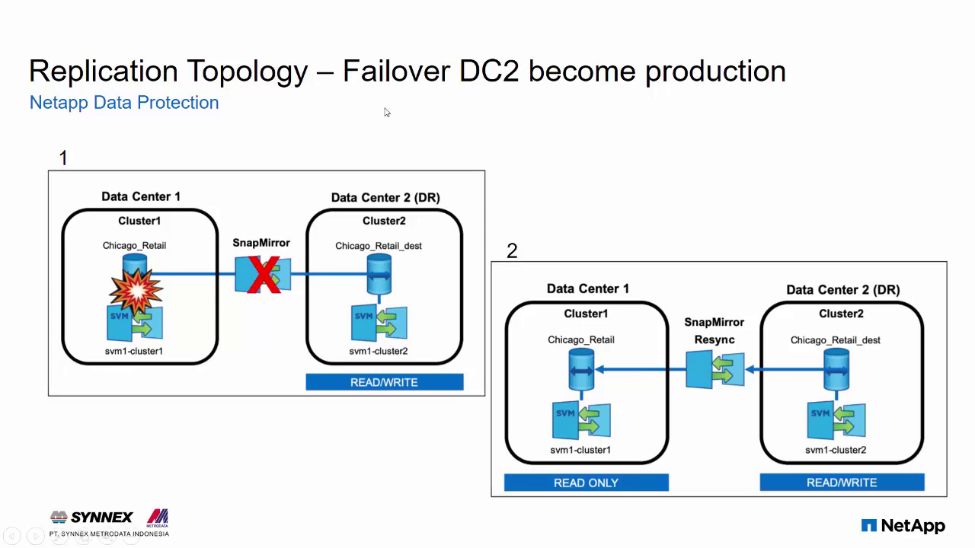
{"action": "left_click", "coordinate": [567, 350]}
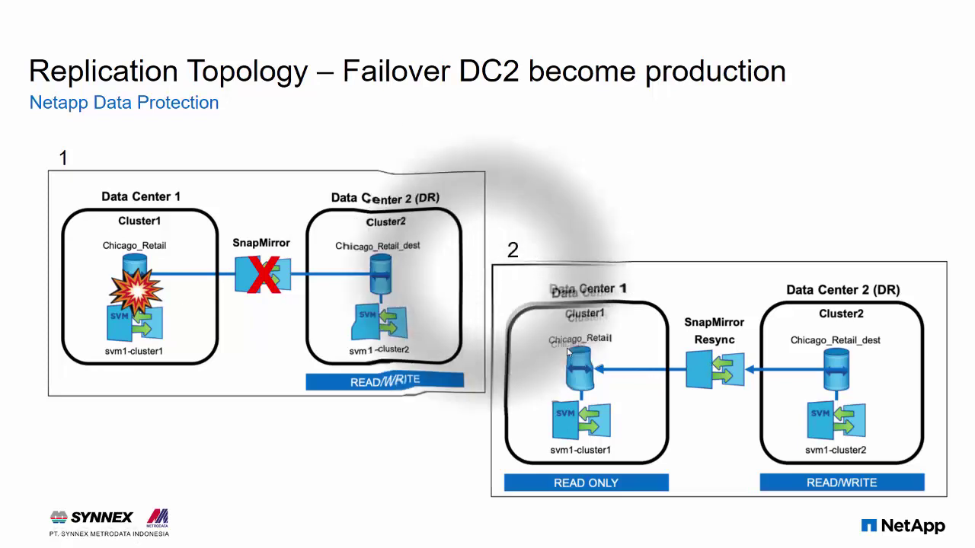